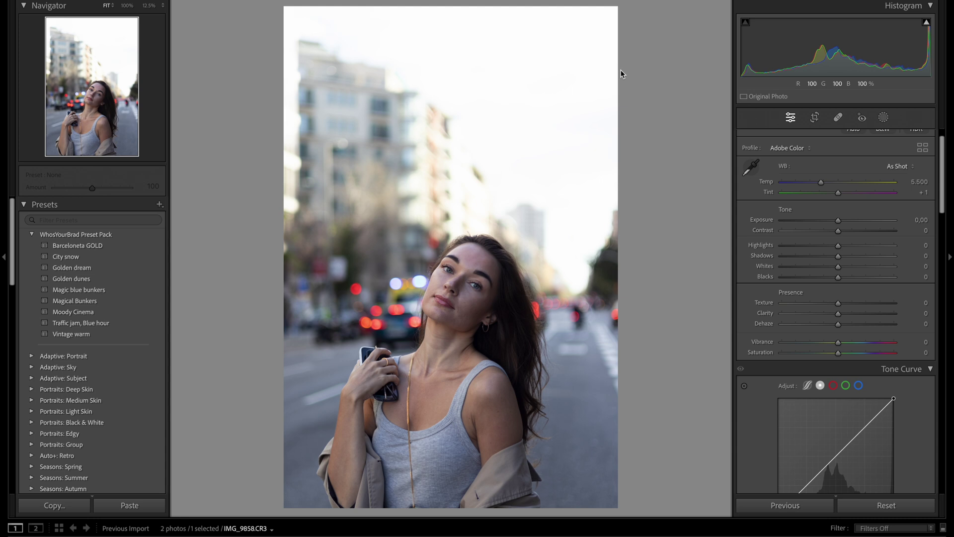
- Set Highlights to −75 and Exposure to −0.35 in the Basic tone adjustments
scroll(909, 224, "up", 1)
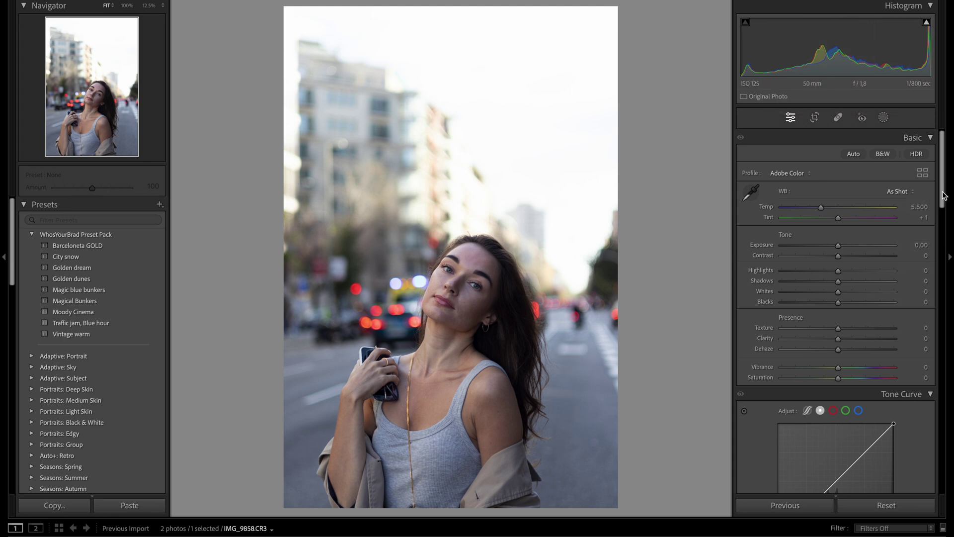
left_click_drag(944, 196, 944, 200)
left_click_drag(833, 251, 800, 256)
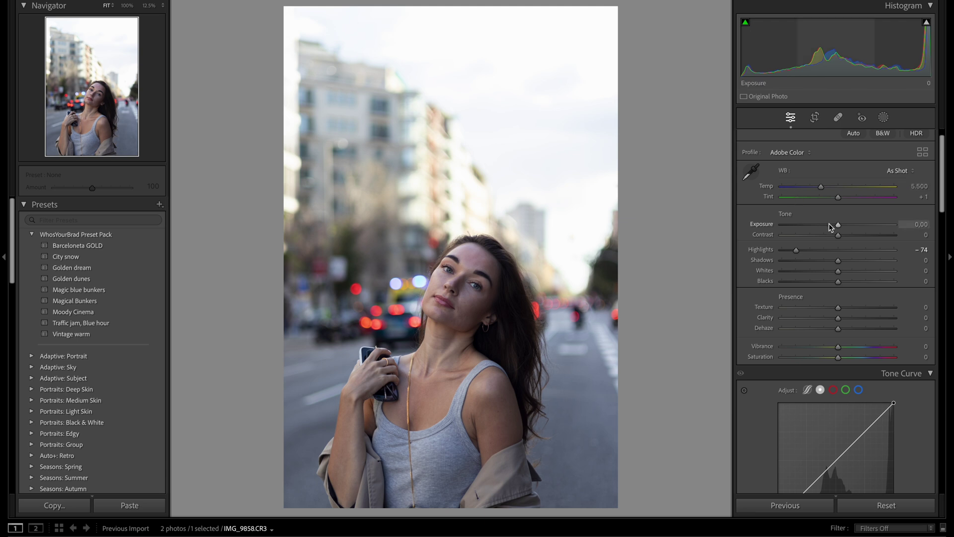
left_click_drag(838, 227, 838, 239)
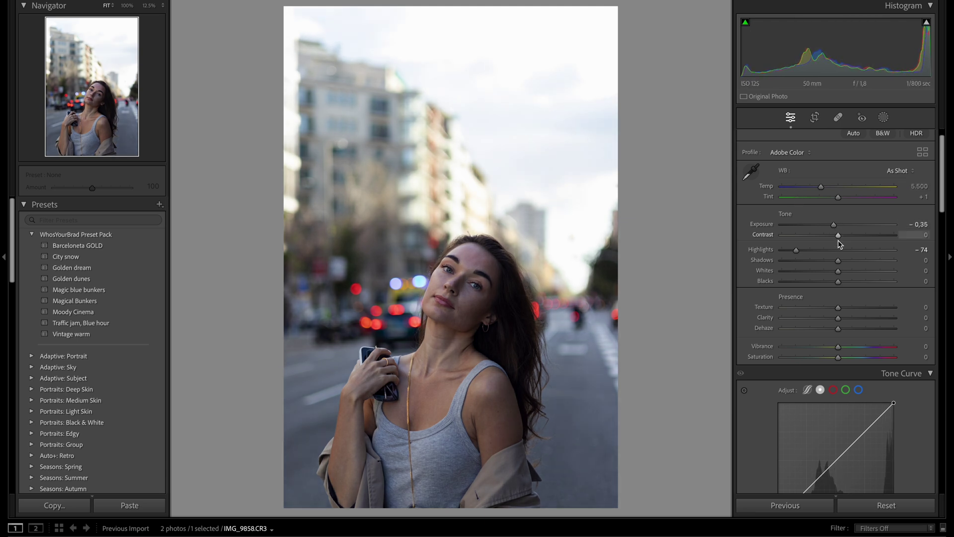
scroll(851, 267, "down", 1)
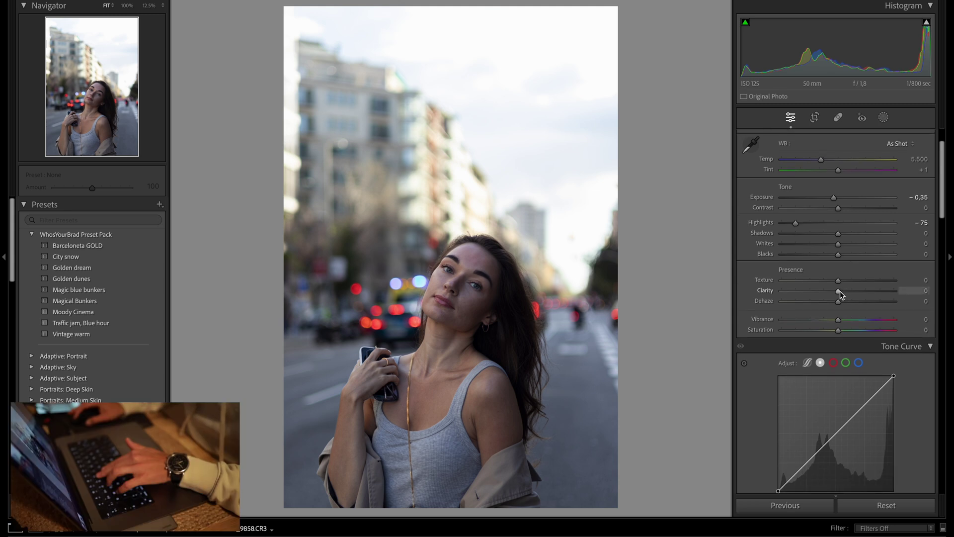
- Set Clarity to +7 and Saturation to +4 in the Presence adjustments
left_click_drag(839, 291, 841, 291)
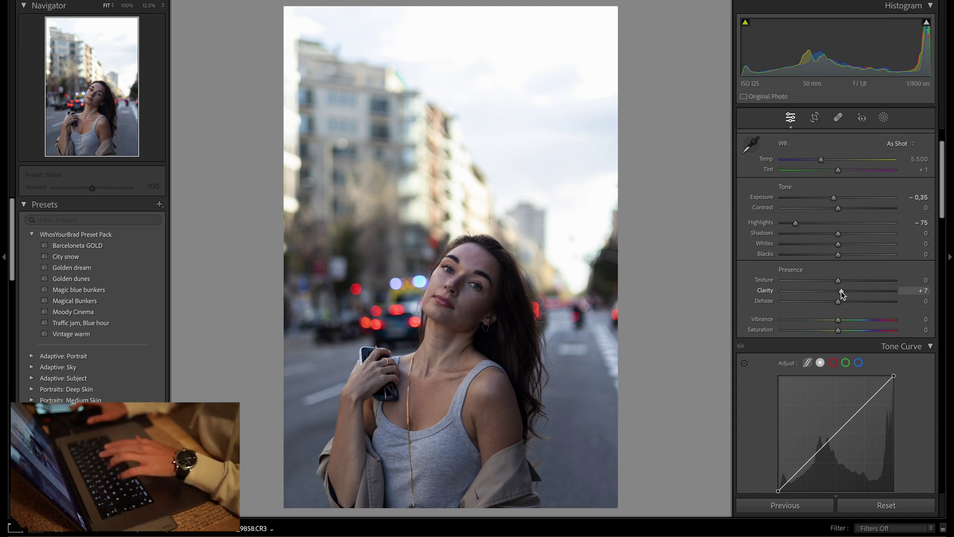
mouse_move(841, 291)
left_mouse_down()
mouse_move(875, 298)
mouse_move(842, 299)
left_mouse_up()
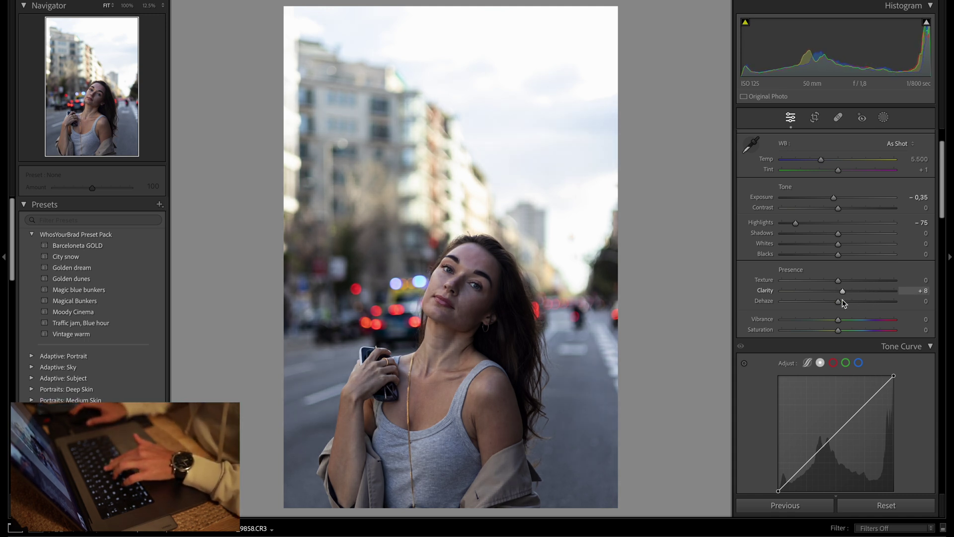
scroll(842, 304, "down", 1)
left_click_drag(839, 312, 843, 316)
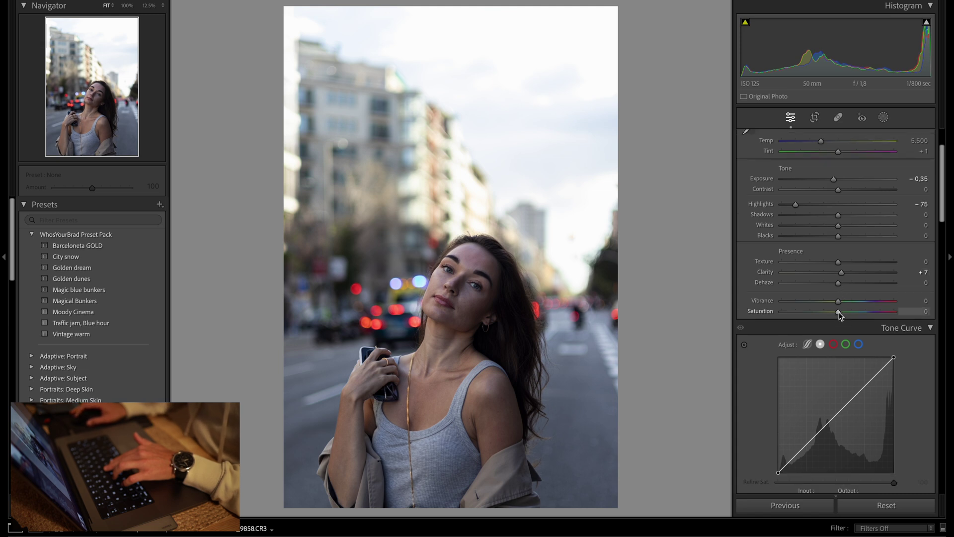
scroll(845, 333, "down", 3)
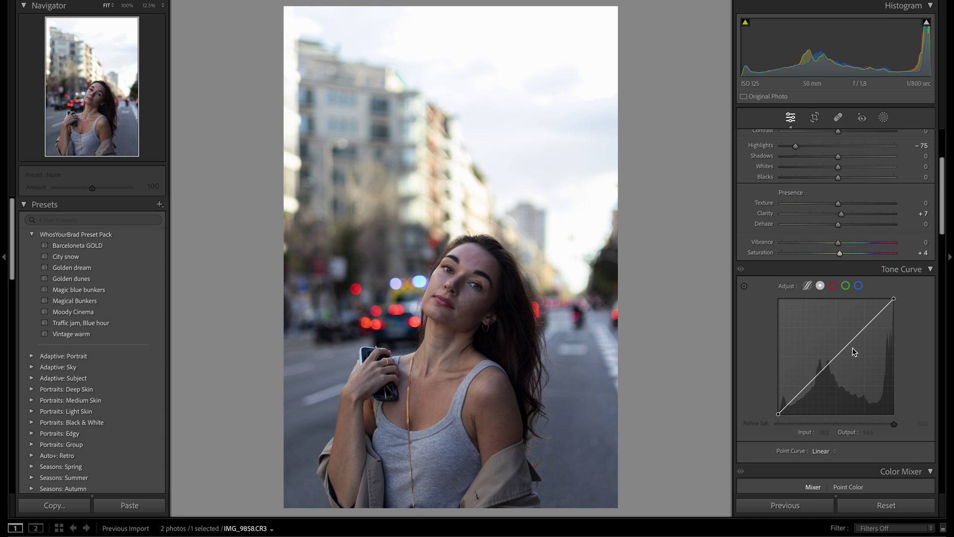
- Compare the edited portrait with the original side by side several times, ending in the single-photo view
key("y")
key("y")
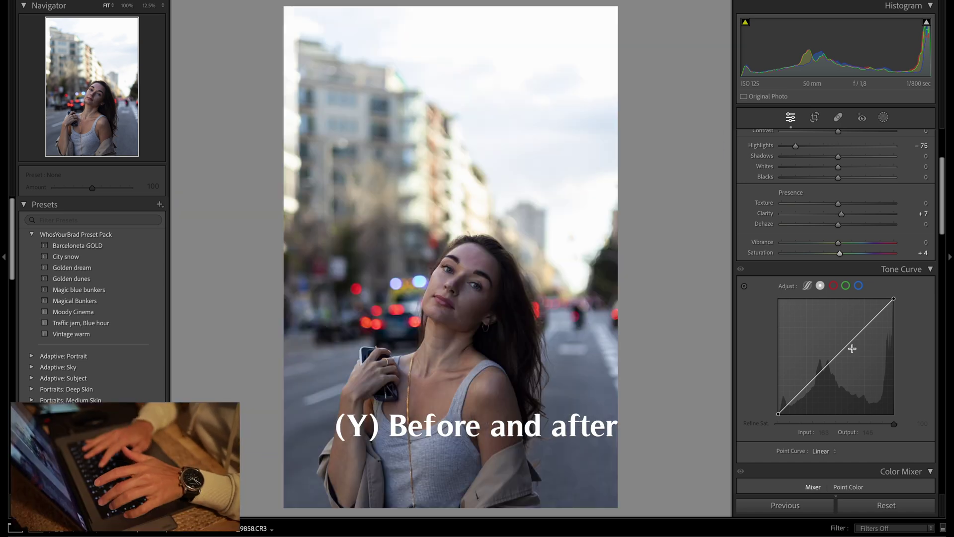
key("y")
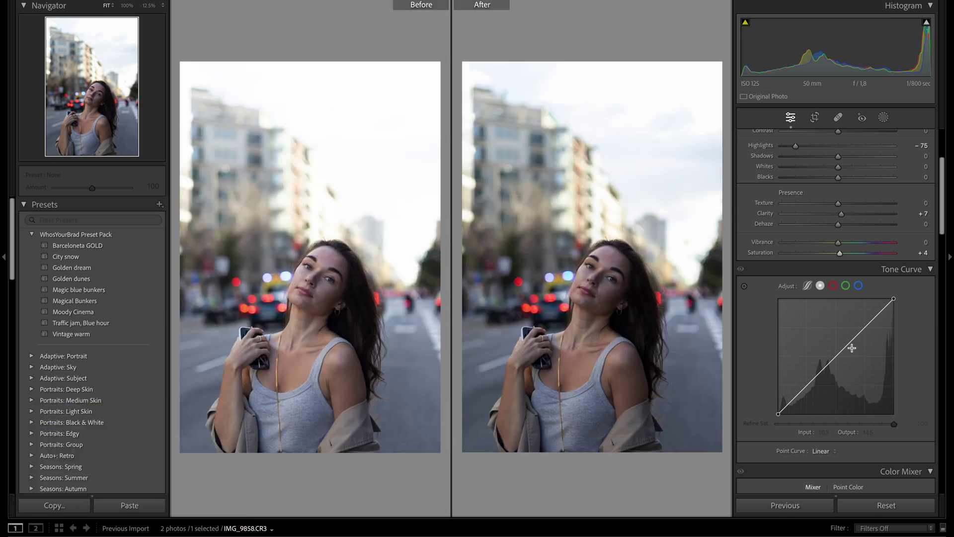
key("y")
key("y")
key("y")
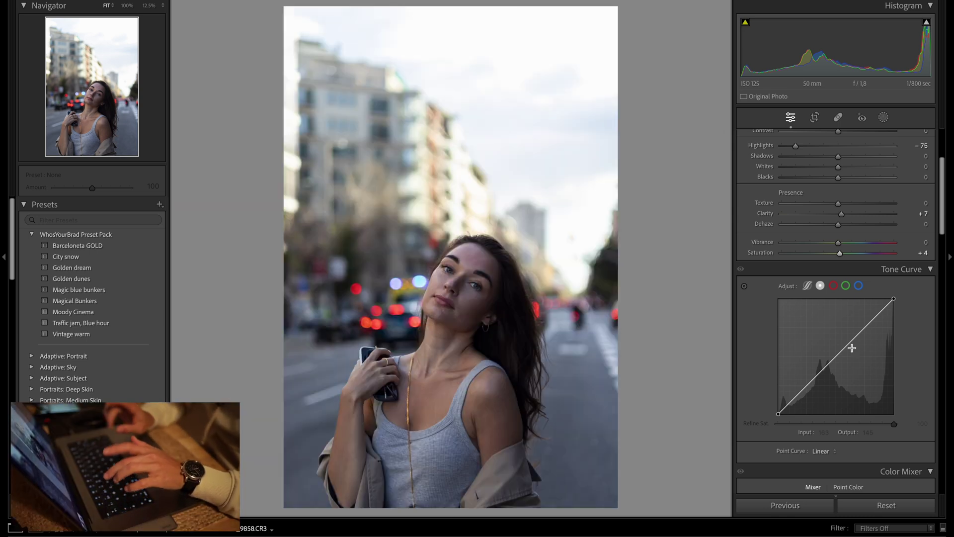
key("y")
key("y")
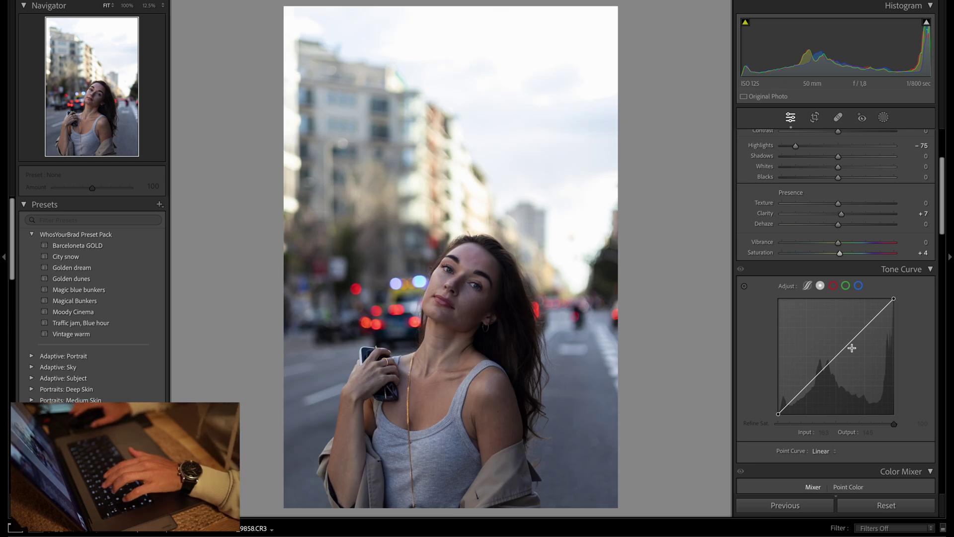
key("y")
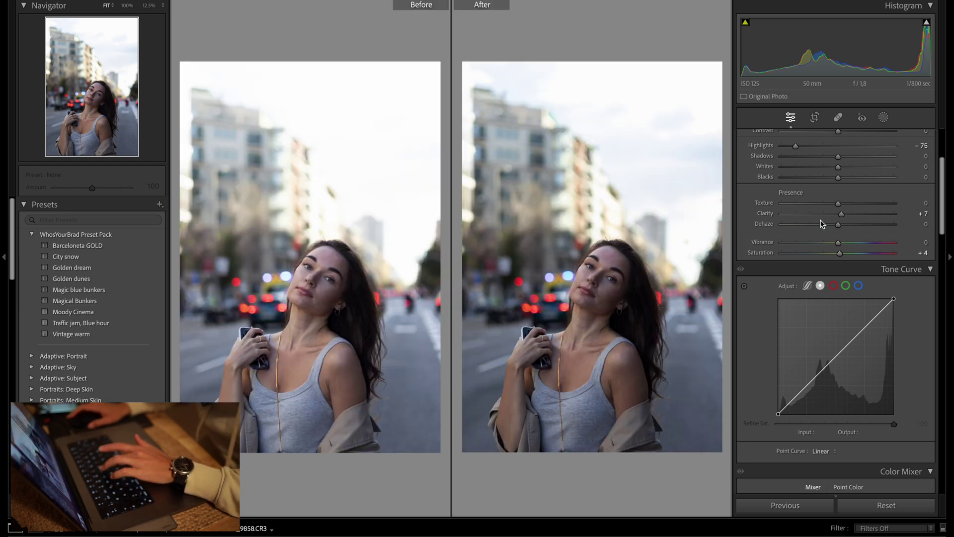
key("y")
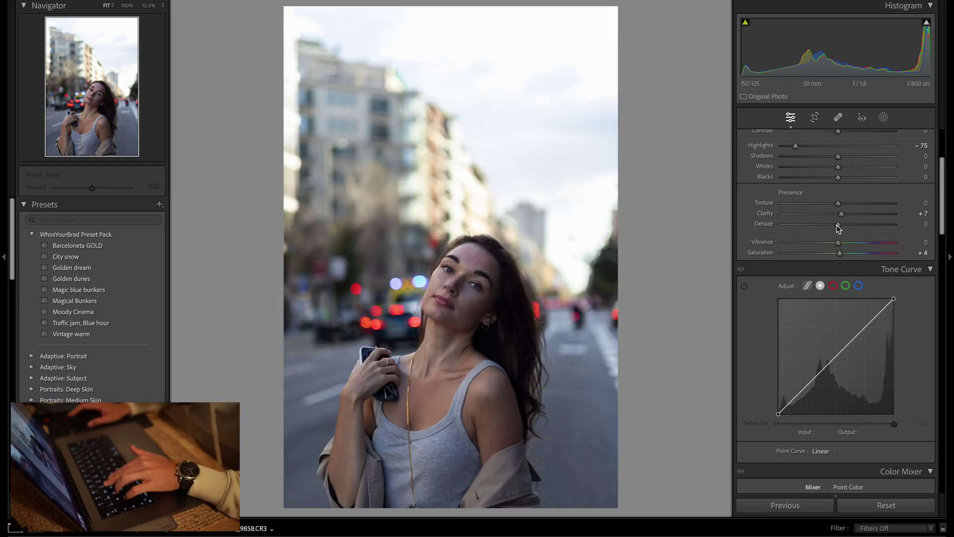
- Set Saturation to +5 and shape the combined tone curve with an upper point at about 151/155 plus midtone and shadow points
scroll(843, 229, "down", 2)
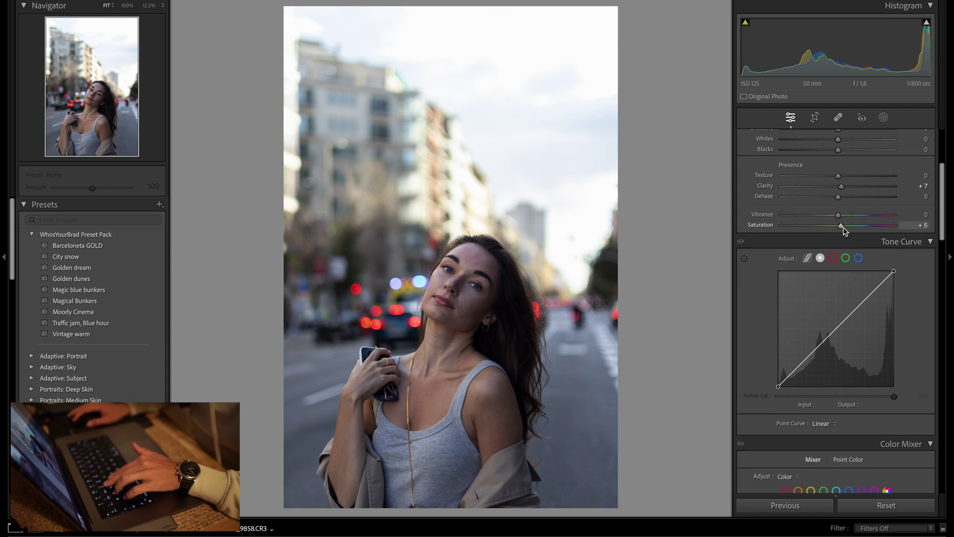
scroll(841, 246, "down", 1)
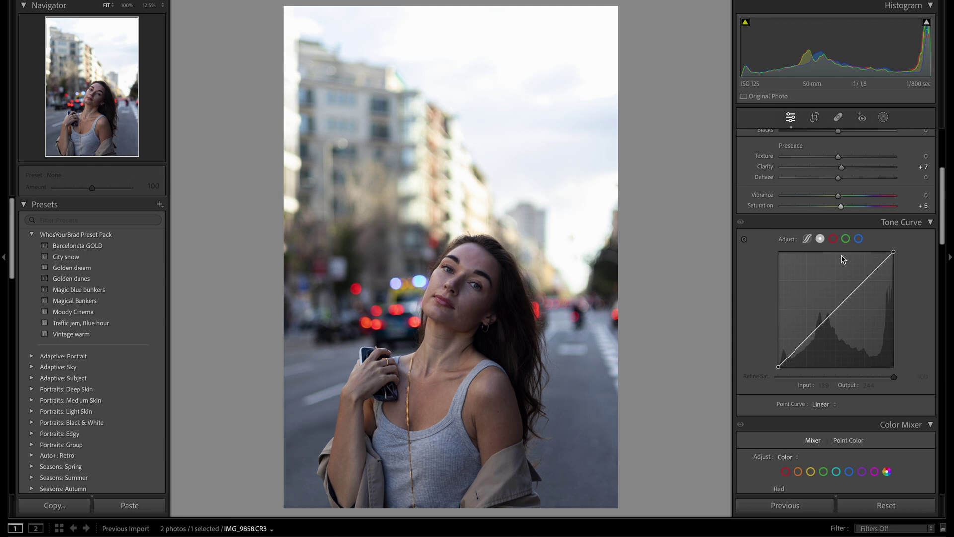
left_click(846, 296)
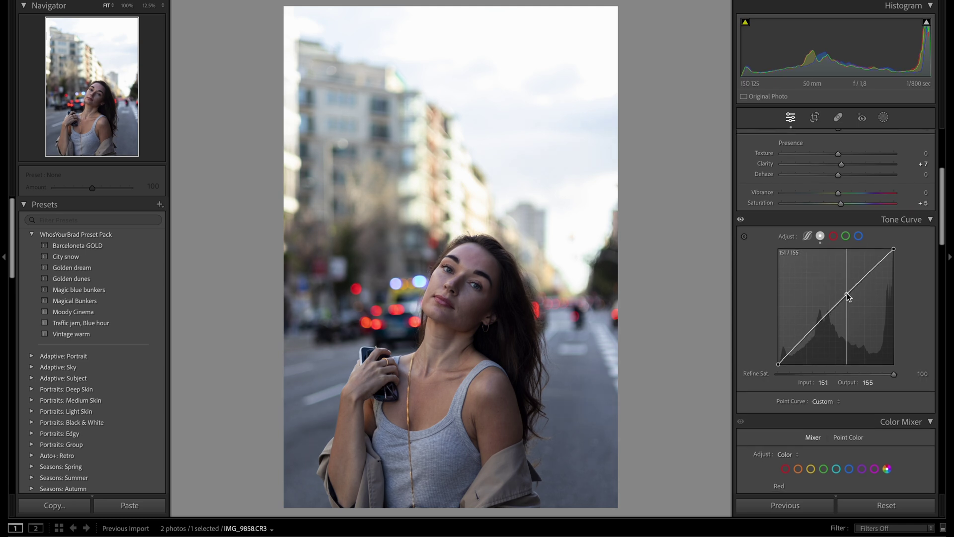
left_click(822, 319)
left_click_drag(796, 343, 797, 343)
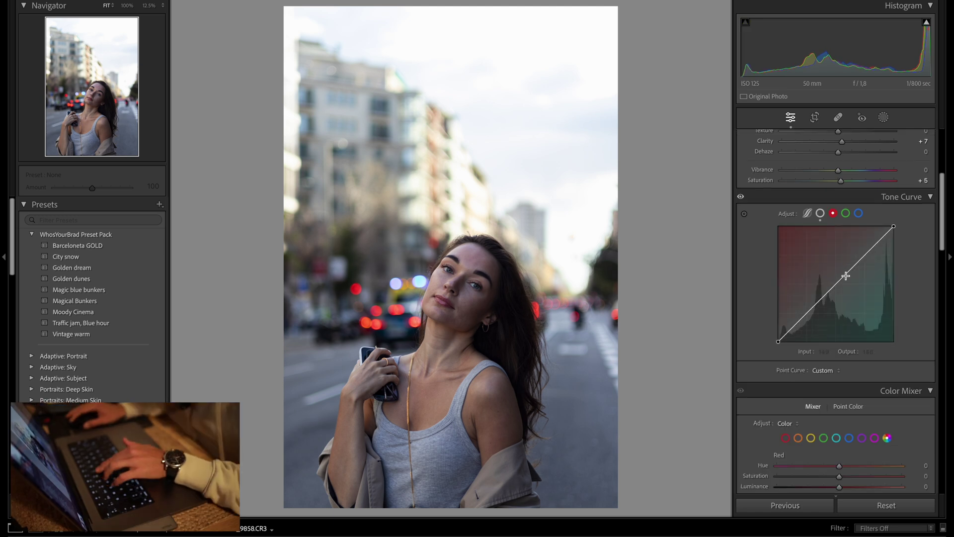
- Add a point at about 147/145 on the red tone curve and points at 193/194 and 89/87 on the green curve
left_click(845, 275)
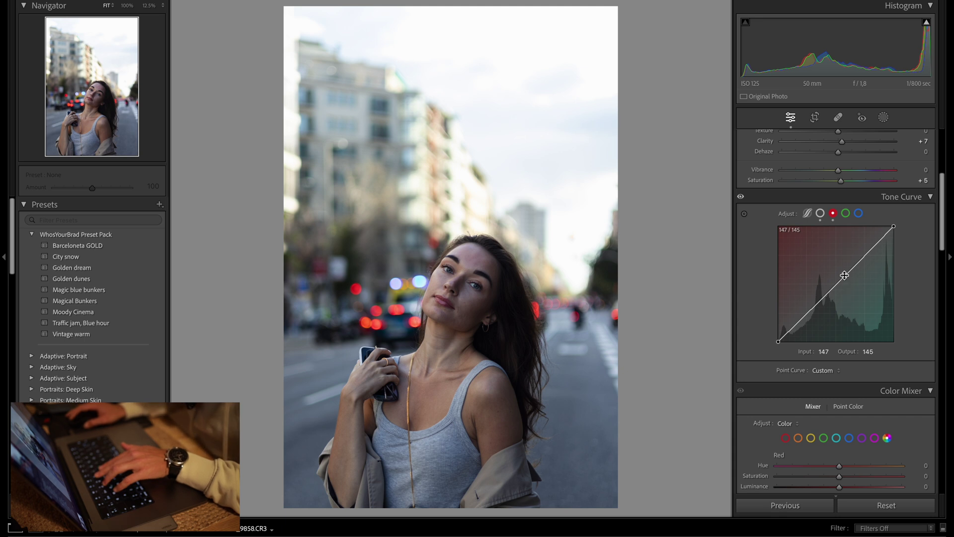
left_click(845, 213)
left_click(866, 254)
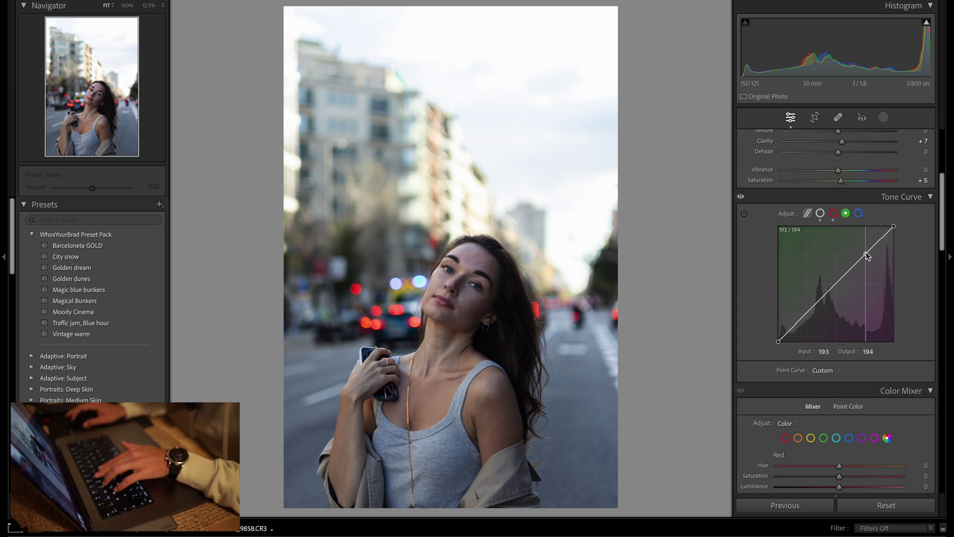
left_click(818, 302)
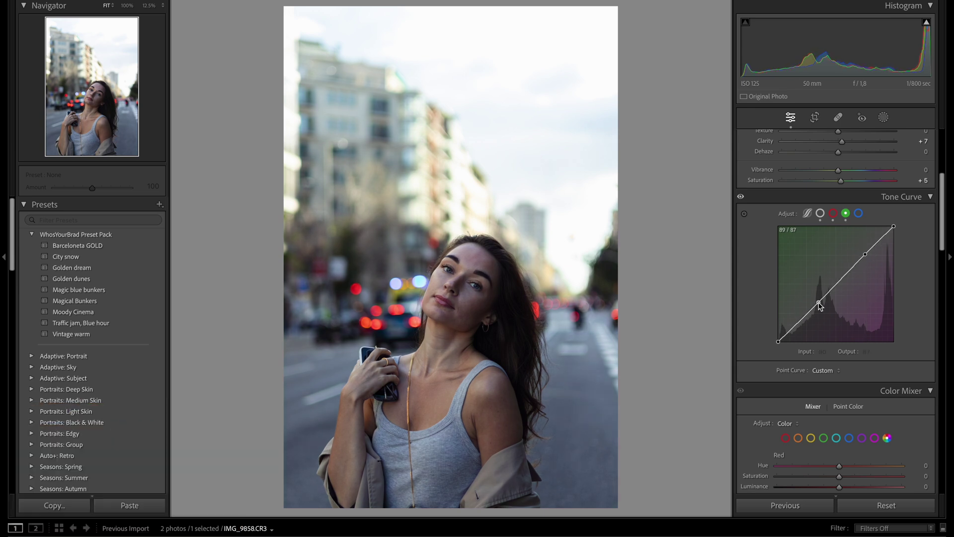
left_click(858, 214)
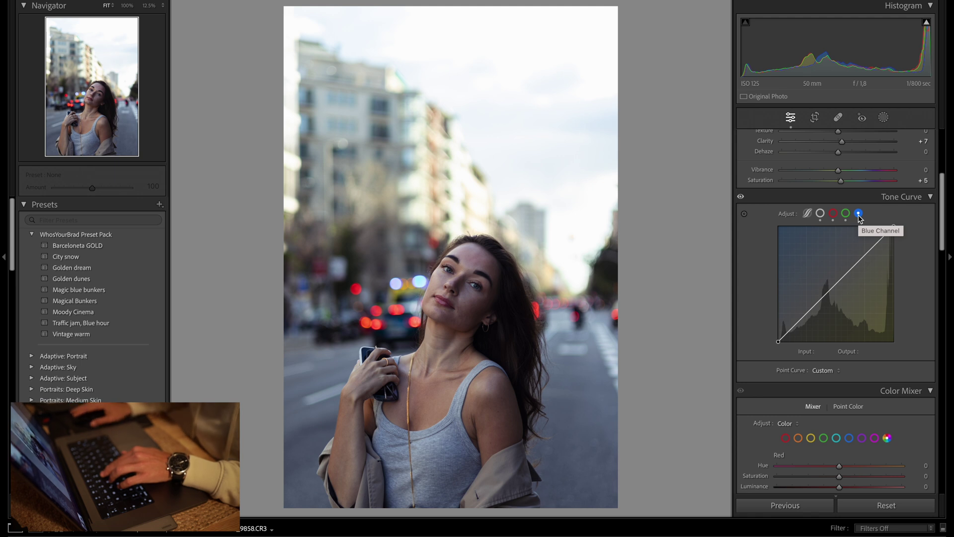
- In the Color Mixer, set red Saturation +1 and Luminance +6, green Hue −81, and blue Hue −25 and Saturation −30
scroll(842, 298, "down", 3)
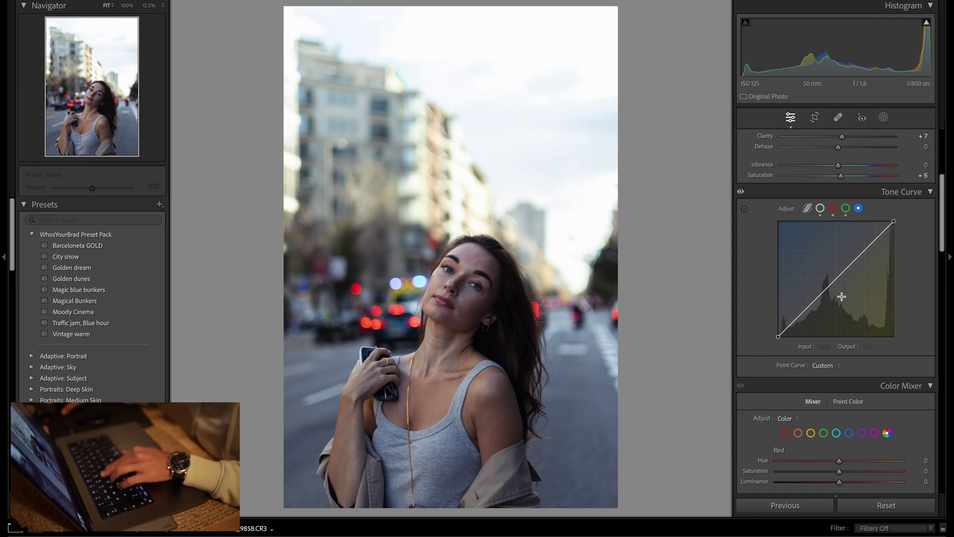
scroll(839, 396, "down", 7)
left_click_drag(840, 324, 814, 324)
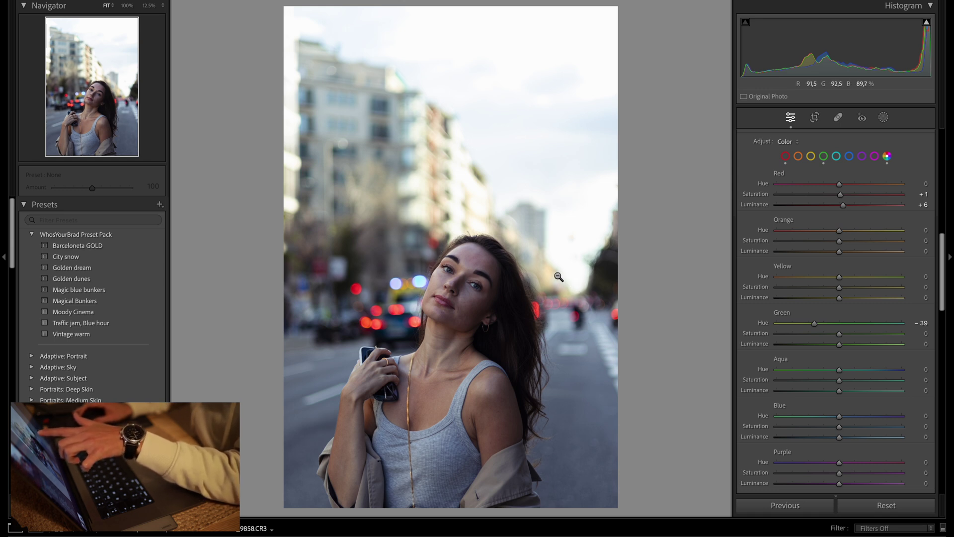
left_click_drag(815, 323, 848, 319)
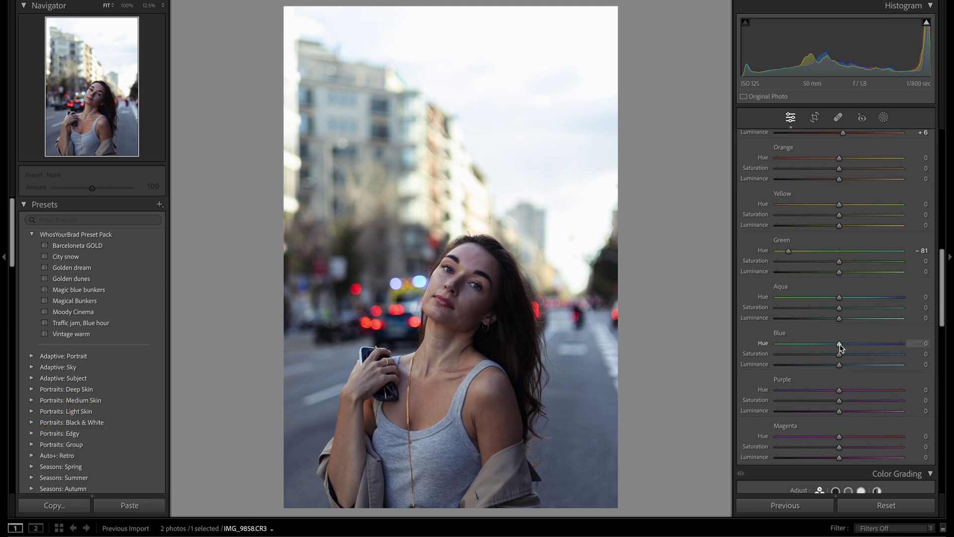
mouse_move(835, 344)
left_mouse_down()
mouse_move(811, 344)
mouse_move(827, 344)
mouse_move(829, 355)
mouse_move(801, 353)
mouse_move(820, 355)
mouse_move(824, 344)
left_mouse_up()
- Switch the Color Mixer adjustments off and on repeatedly to compare their effect, leaving them enabled
scroll(805, 279, "up", 5)
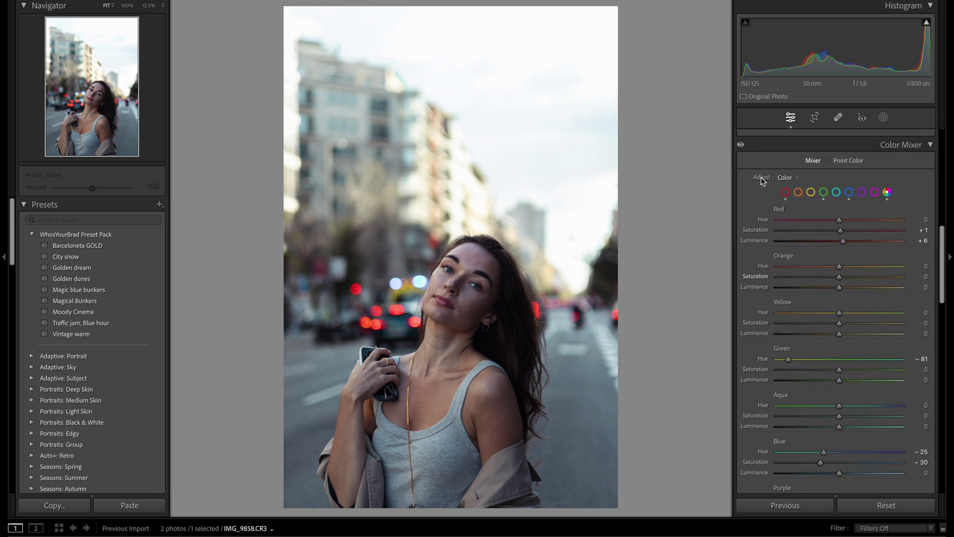
left_click(741, 145)
left_click(741, 145)
left_click(741, 145)
left_click(741, 145)
left_click(741, 145)
scroll(795, 288, "down", 2)
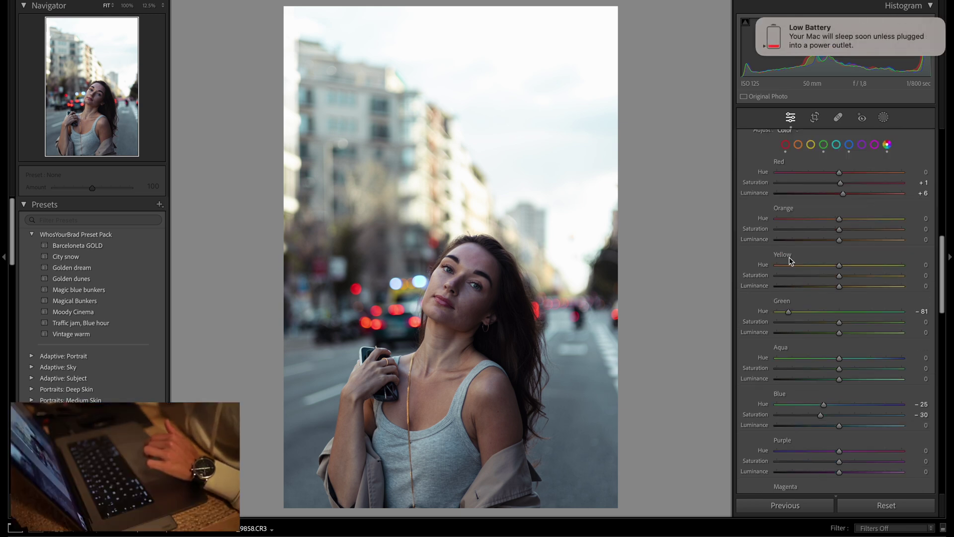
- Set the purple Saturation to −25 and the magenta Saturation to −16 in the Color Mixer
left_click(759, 19)
scroll(839, 248, "down", 5)
mouse_move(839, 242)
left_mouse_down()
mouse_move(824, 243)
mouse_move(857, 243)
mouse_move(823, 243)
left_mouse_up()
mouse_move(839, 288)
left_mouse_down()
mouse_move(811, 293)
mouse_move(830, 292)
left_mouse_up()
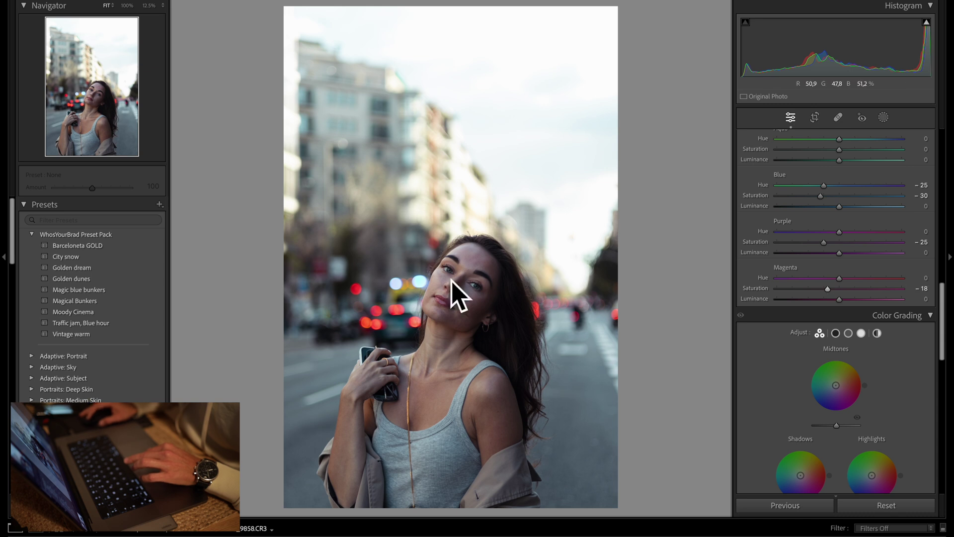
- Tint the midtones a subtle warm yellow in Color Grading, at about hue 54 and saturation 3
scroll(827, 296, "down", 5)
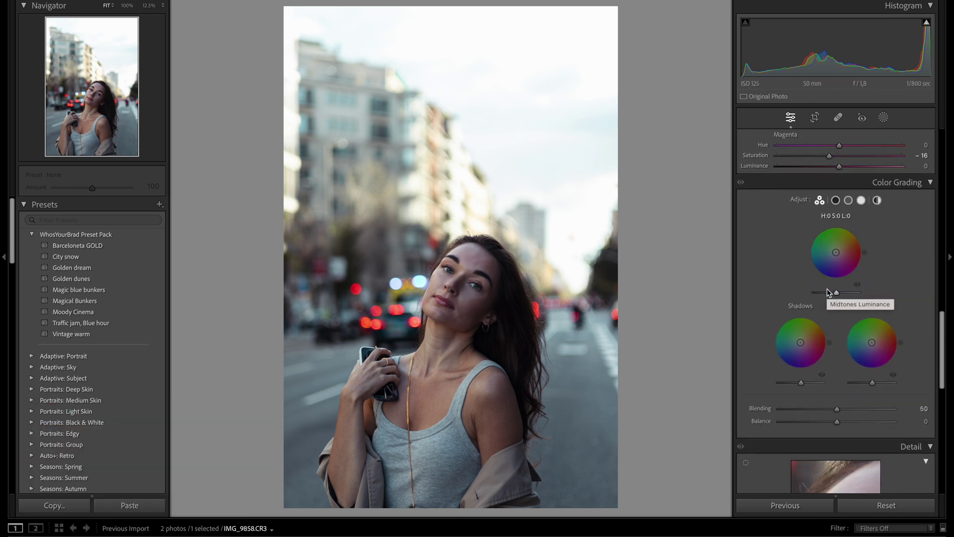
left_click_drag(864, 252, 855, 231)
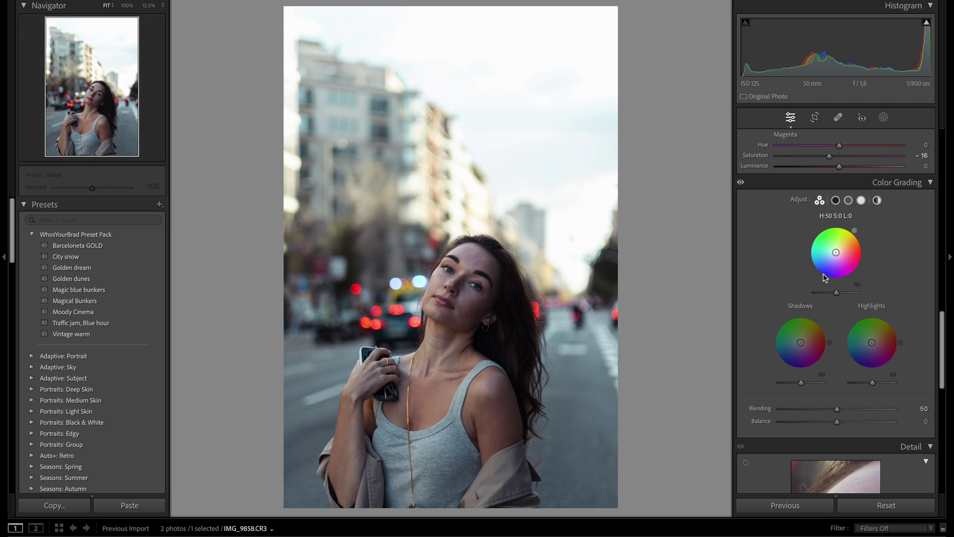
left_click_drag(836, 253, 853, 229)
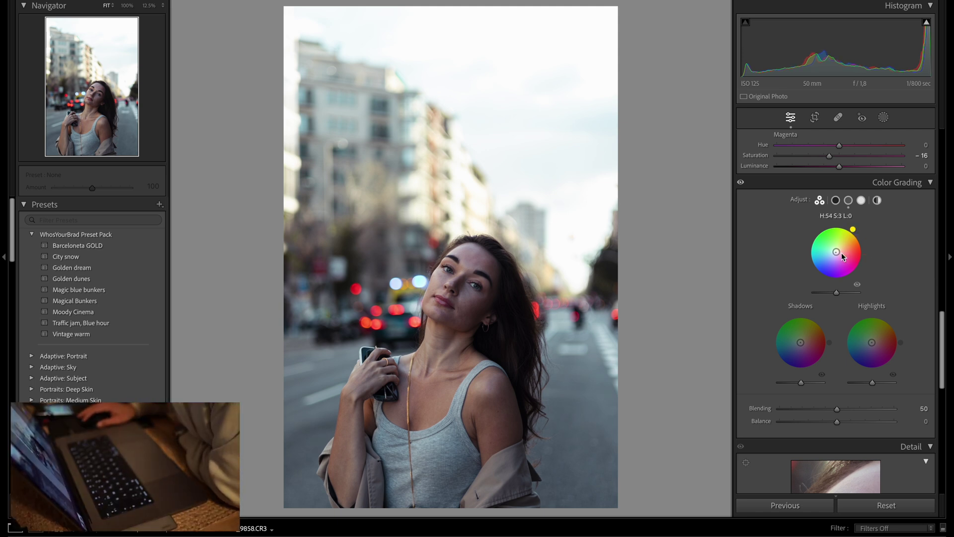
left_click_drag(837, 252, 837, 251)
- Tint the shadows orange at hue 35, saturation 2, and give the highlights a slight yellow tint in Color Grading
scroll(830, 268, "down", 1)
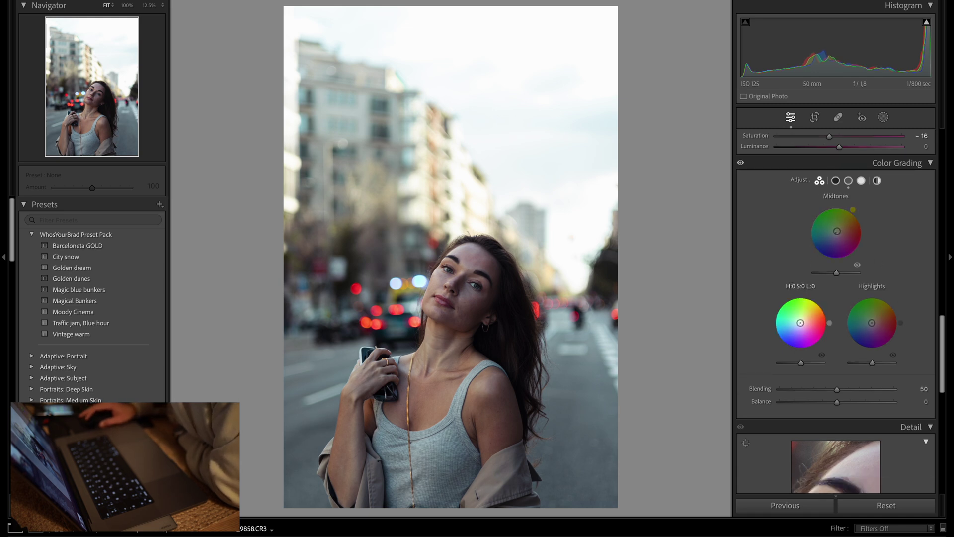
left_click_drag(800, 323, 801, 323)
left_click_drag(872, 323, 890, 301)
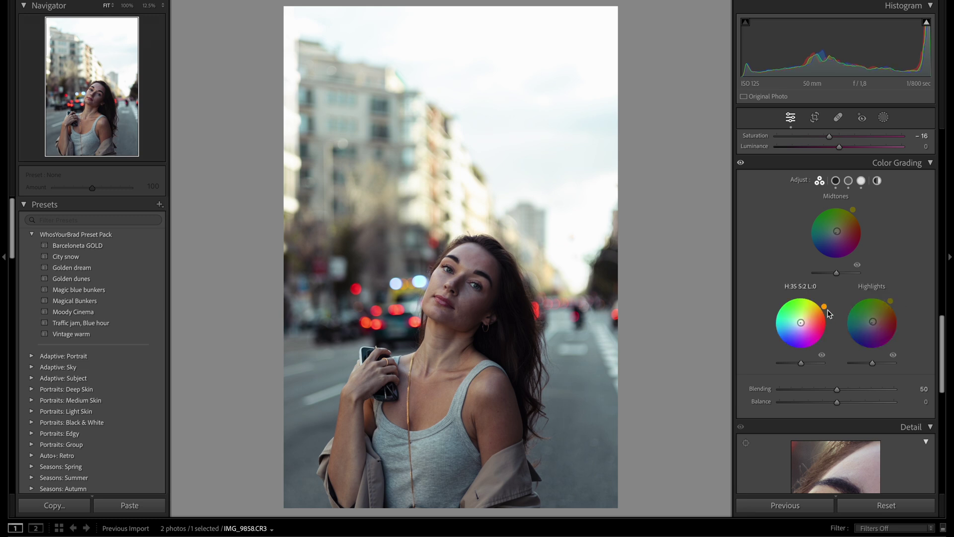
- Add subtle film grain to the photo with a Grain Amount of 11 in the Effects settings
scroll(828, 313, "down", 10)
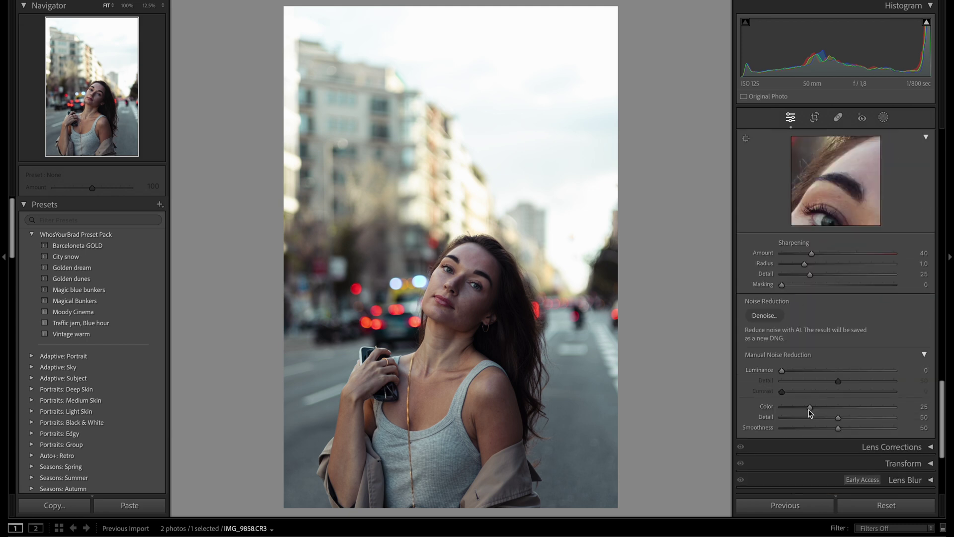
scroll(820, 407, "down", 2)
scroll(847, 430, "down", 3)
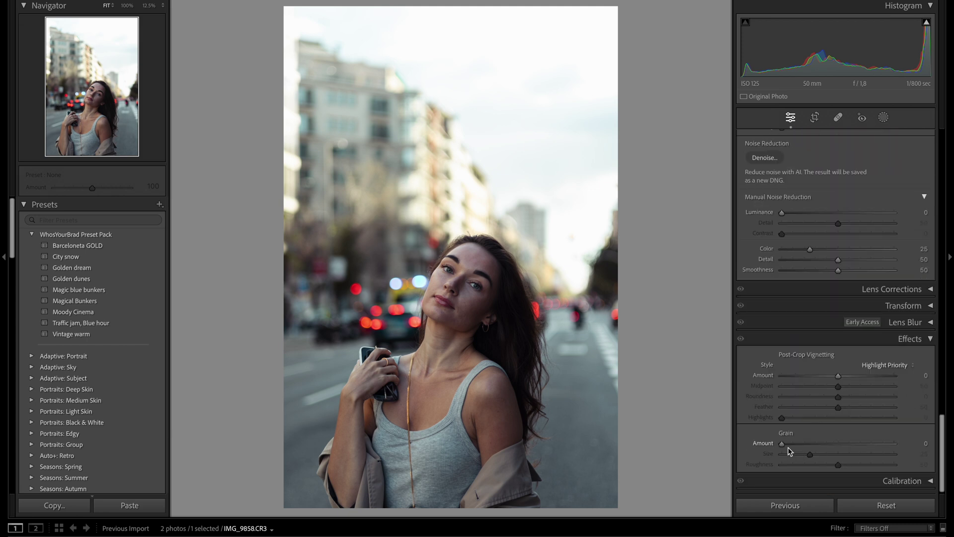
left_click_drag(782, 444, 794, 446)
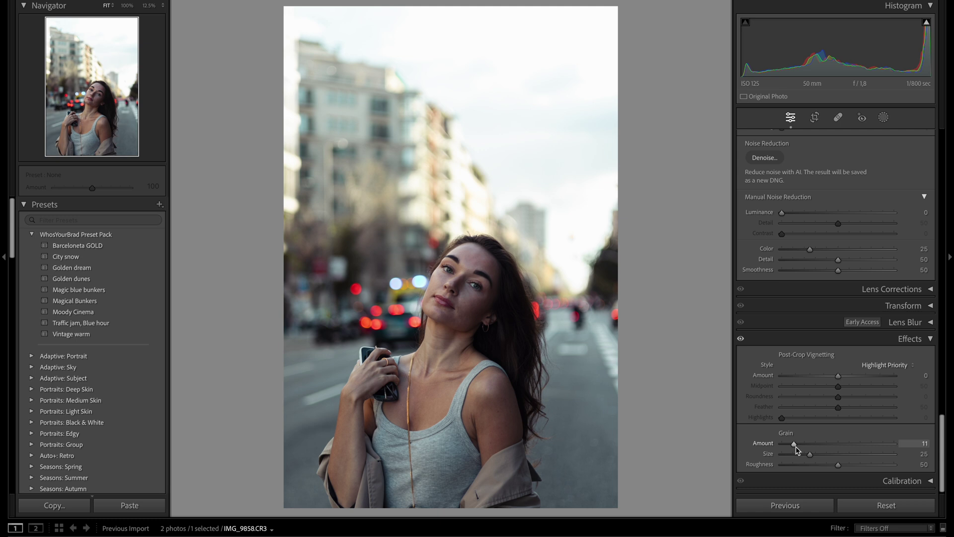
- Compare the photo before and after the edit, then raise the overall Exposure to −0.15
scroll(901, 407, "up", 4)
left_click_drag(944, 425, 944, 200)
scroll(879, 293, "up", 2)
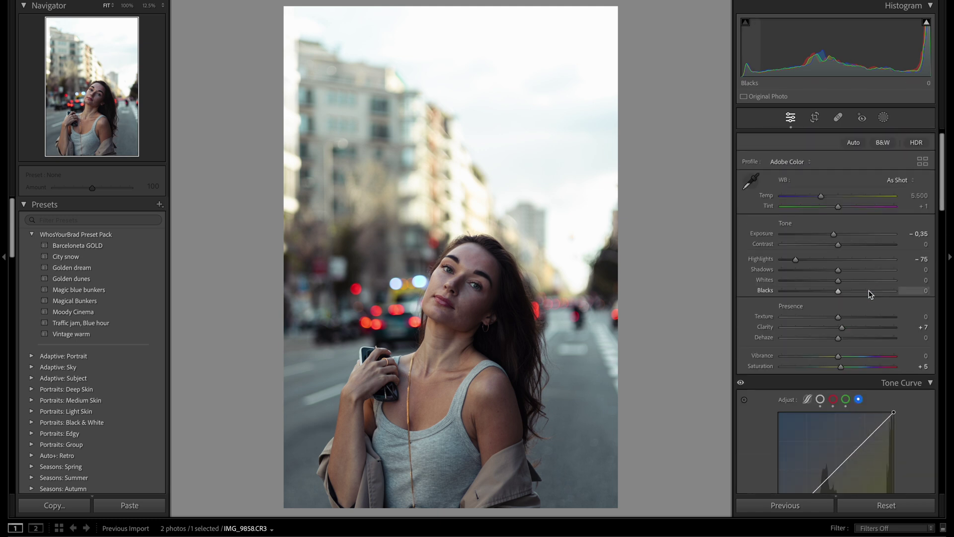
key("y")
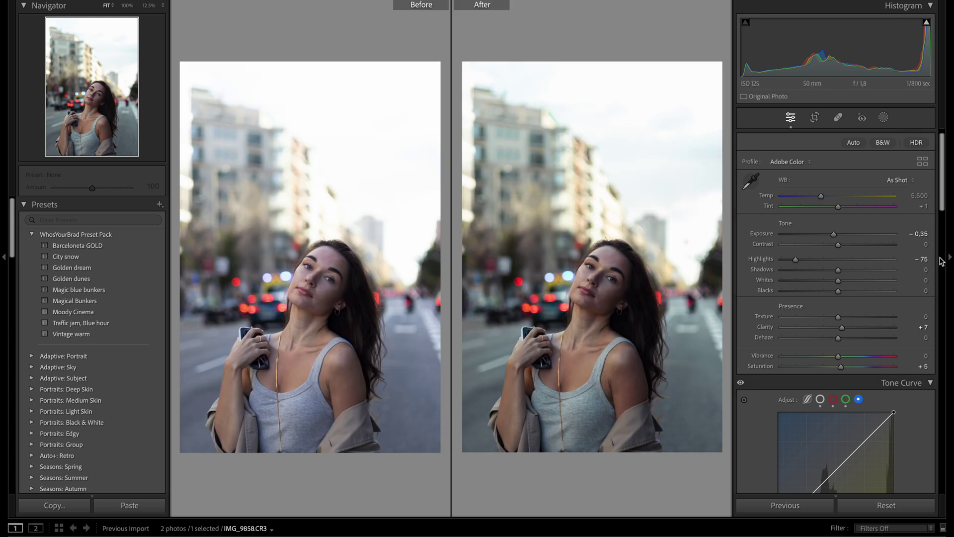
key("y")
left_click_drag(834, 235, 836, 237)
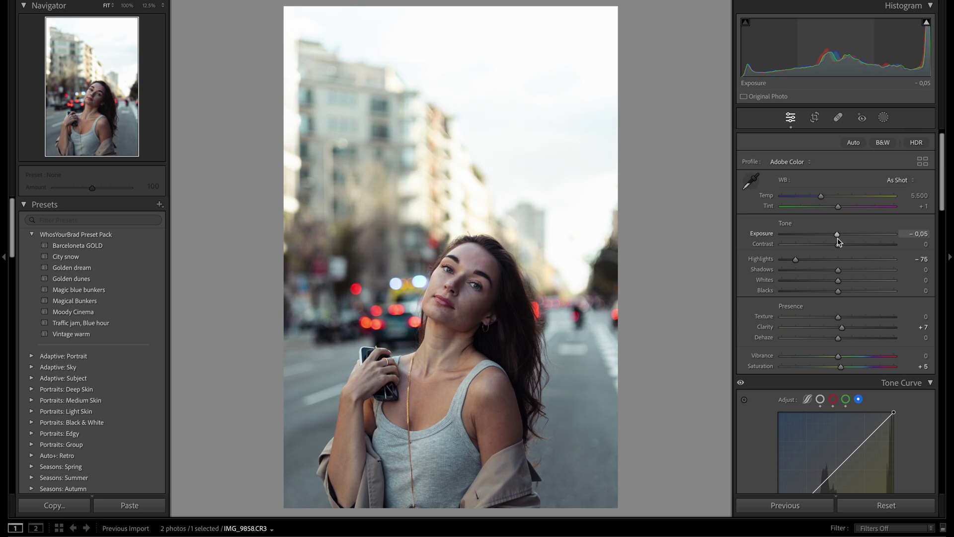
- Create a Subject mask for the woman and set its Exposure to 0.43
left_click(883, 121)
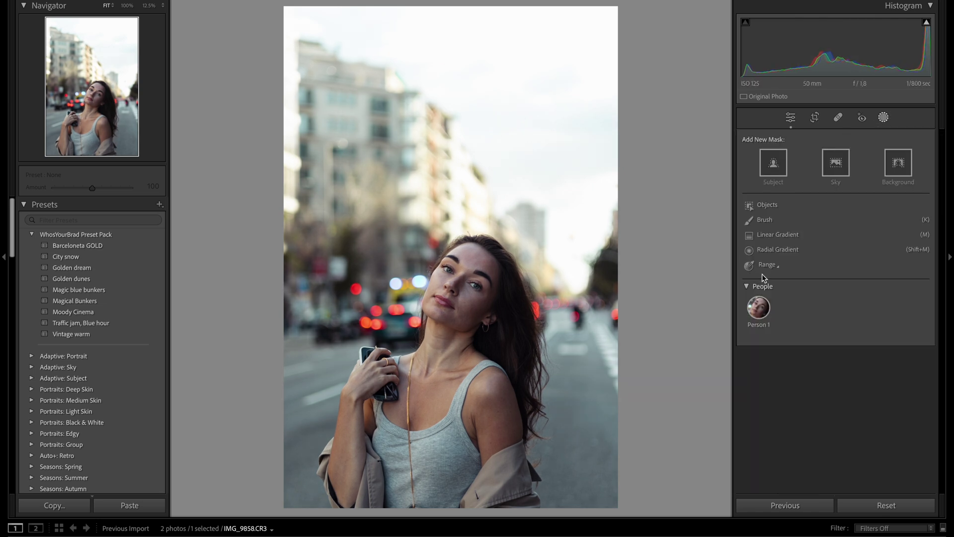
left_click(774, 164)
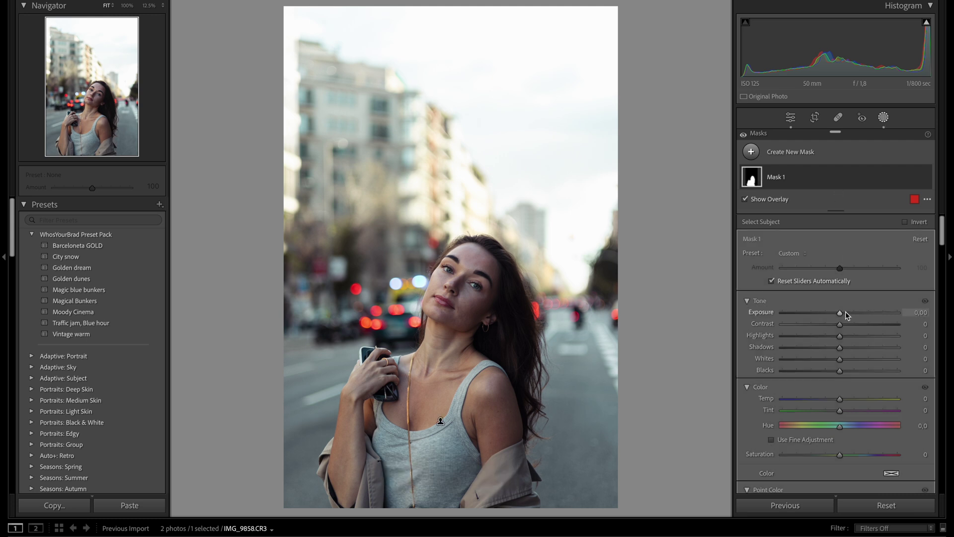
left_click_drag(840, 313, 843, 314)
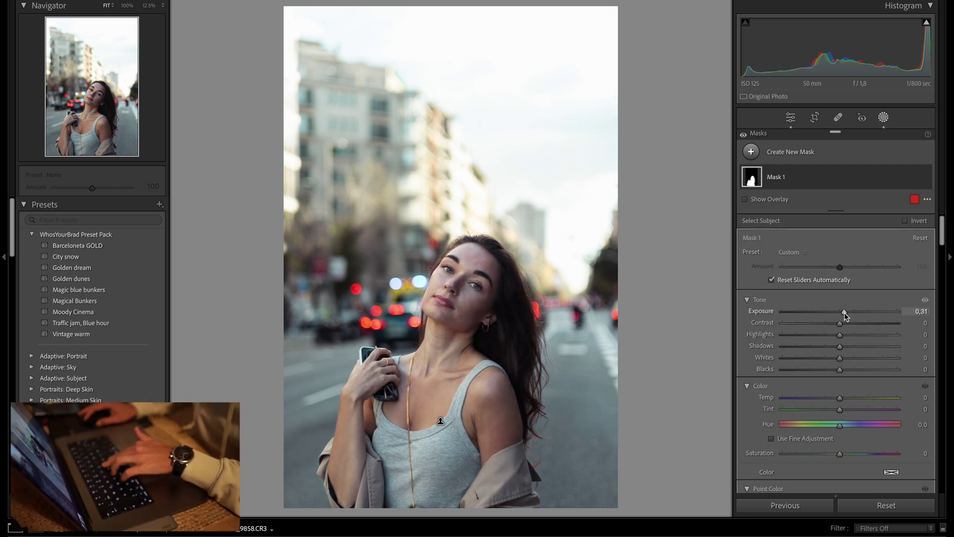
left_click_drag(845, 314, 848, 314)
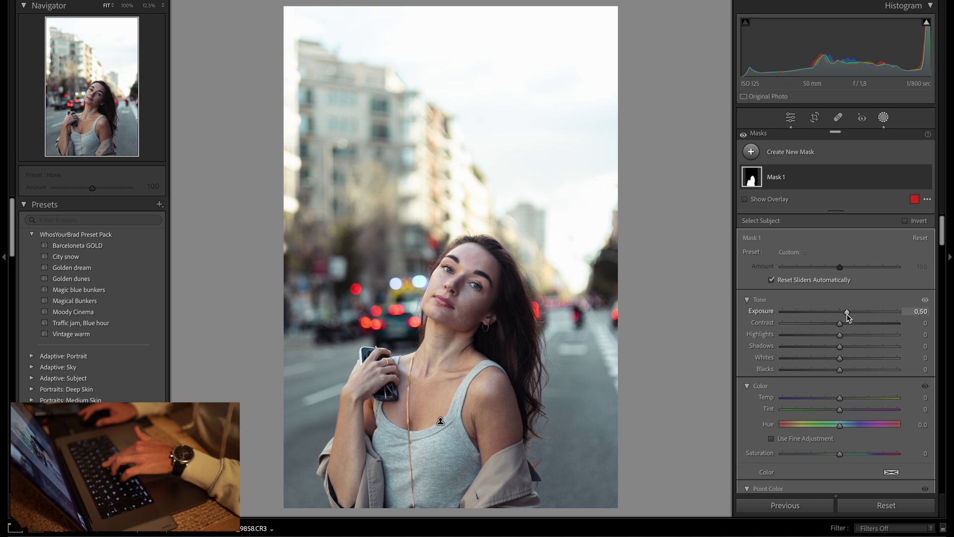
scroll(821, 321, "down", 2)
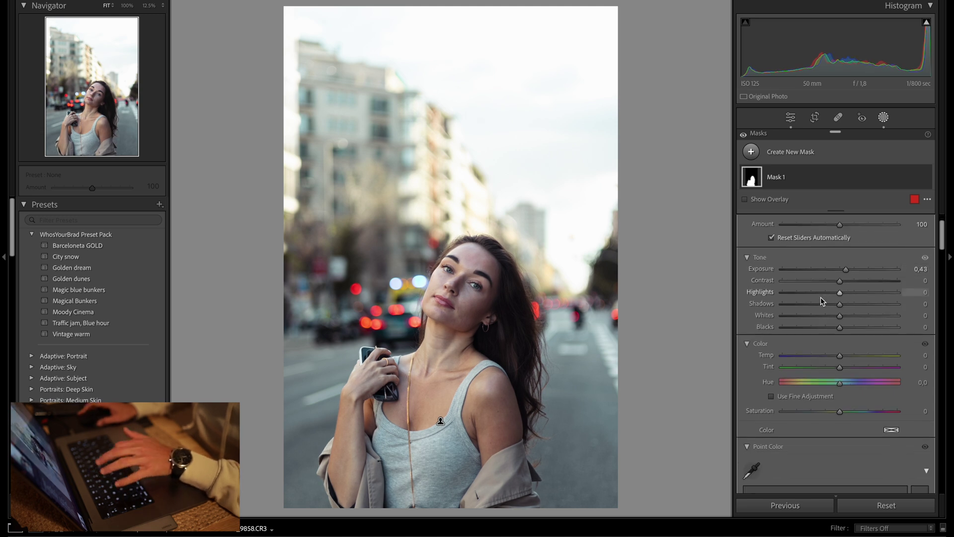
key("y")
key("y")
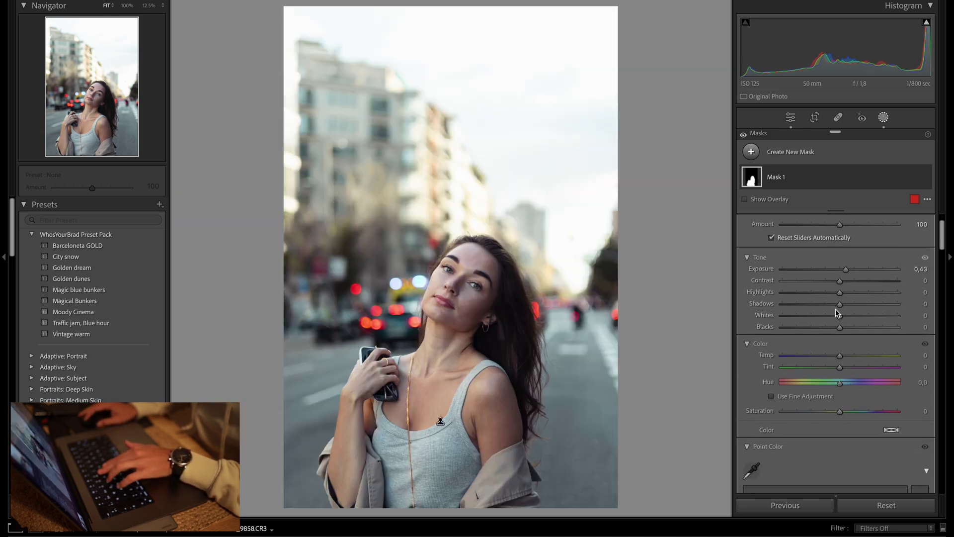
left_click_drag(847, 270, 846, 271)
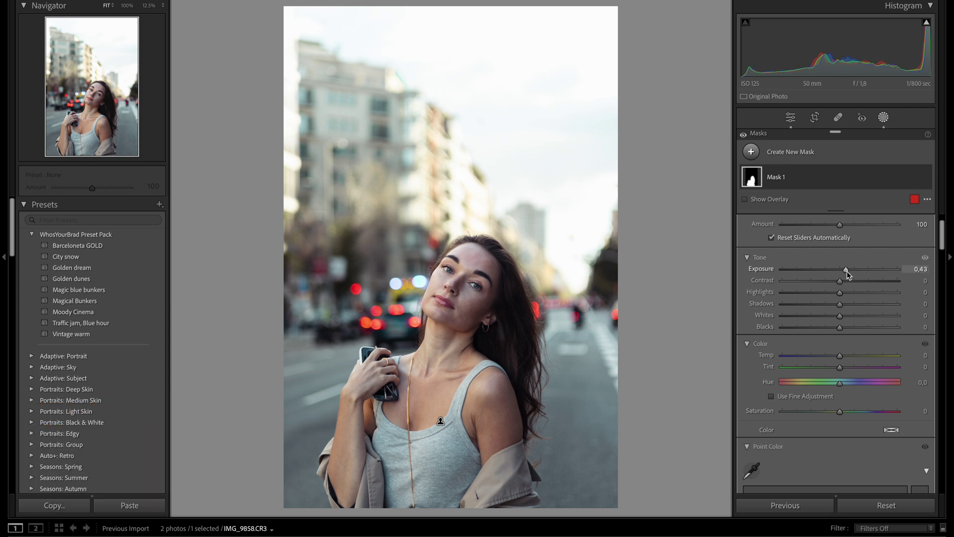
- Create a Facial Skin mask for Person 1 and soften the skin with a slight negative Effects adjustment
left_click(883, 118)
left_click(883, 118)
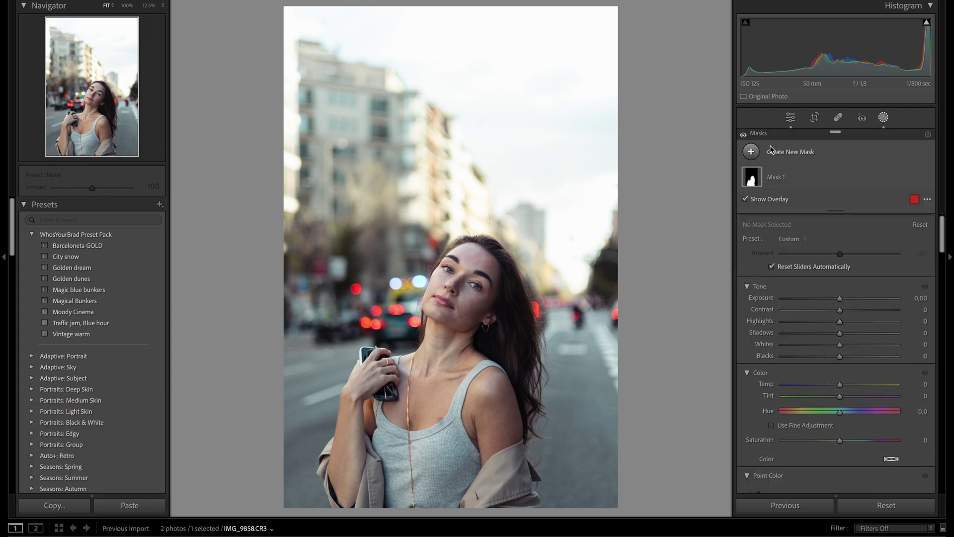
left_click(753, 153)
left_click(802, 219)
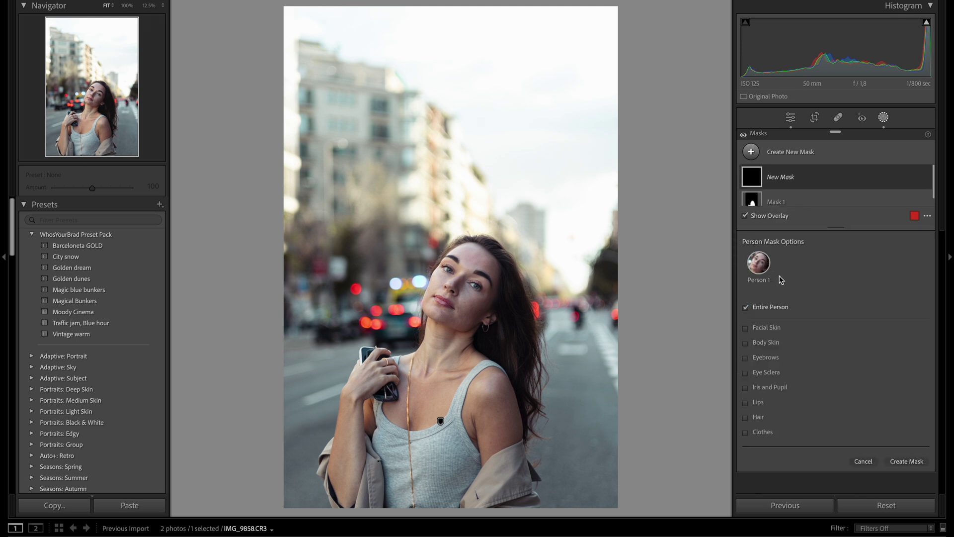
left_click(765, 328)
left_click(904, 460)
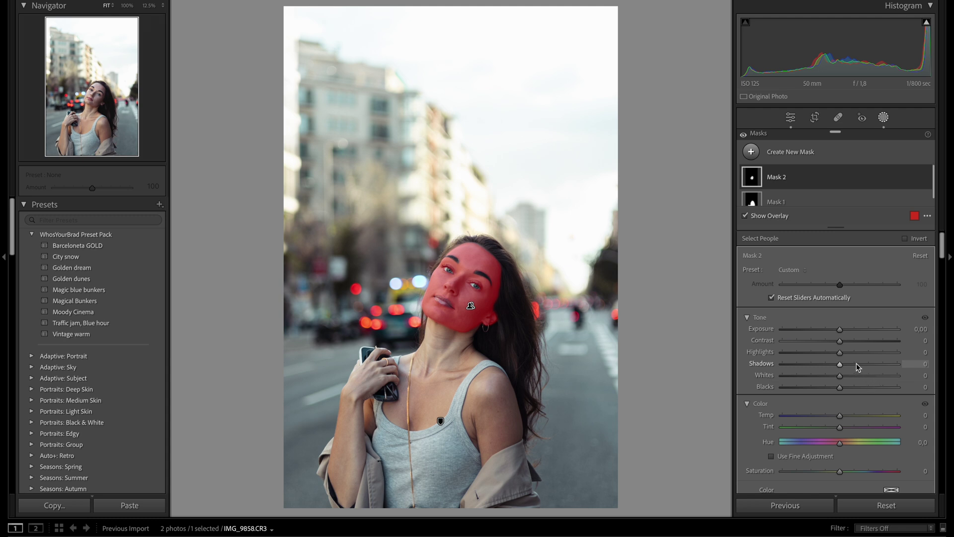
scroll(850, 349, "down", 8)
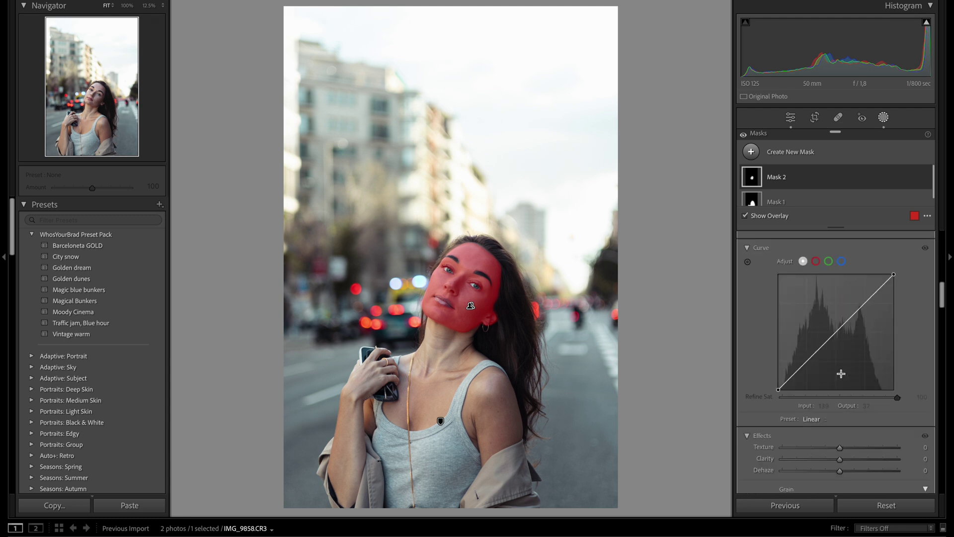
left_click_drag(841, 423, 835, 423)
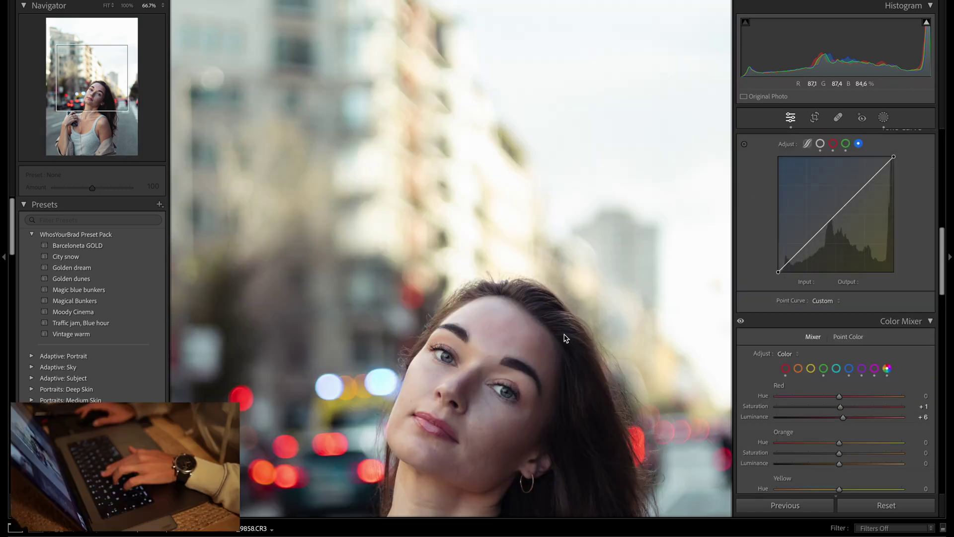
- Brush a soft size 42 mask over the street background beside the woman and set its Exposure to 0.57
left_click(562, 336)
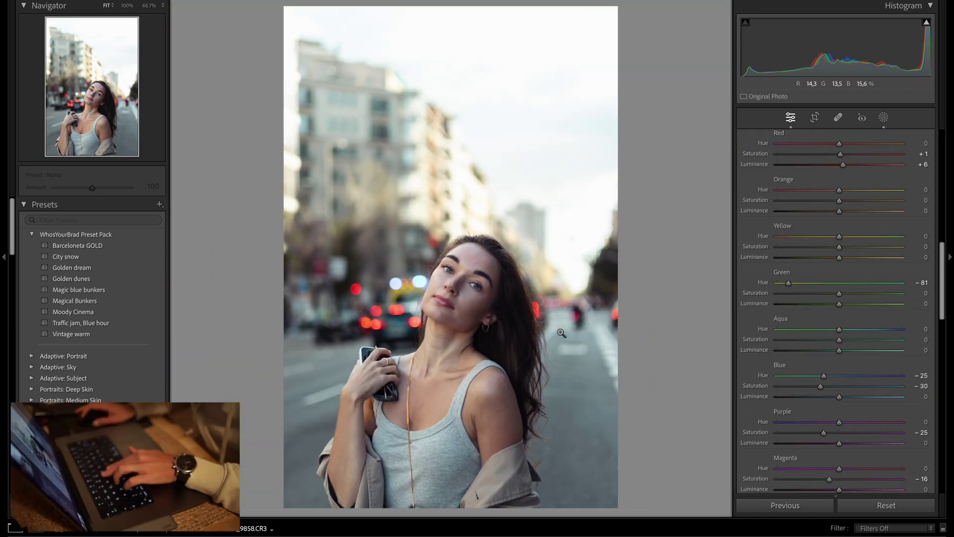
left_click(884, 117)
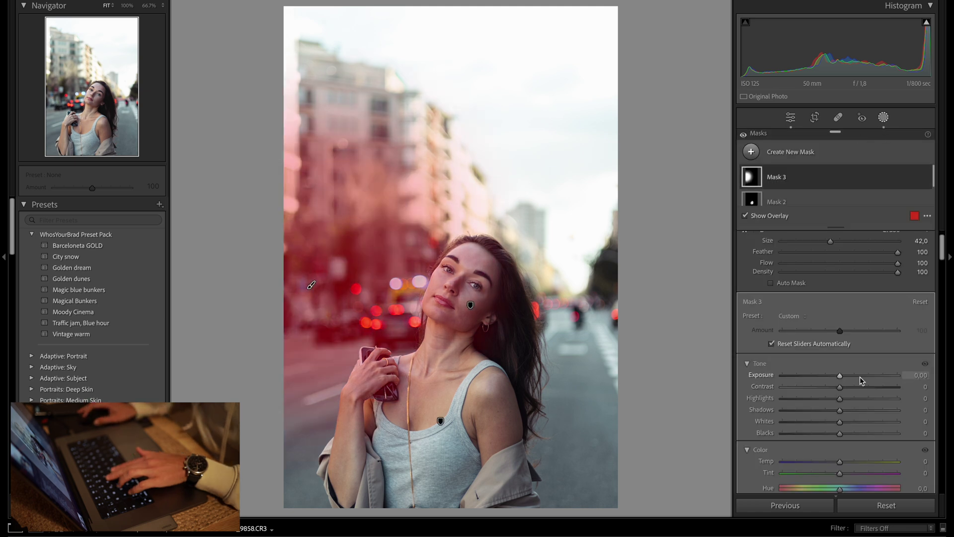
left_click_drag(841, 381, 847, 382)
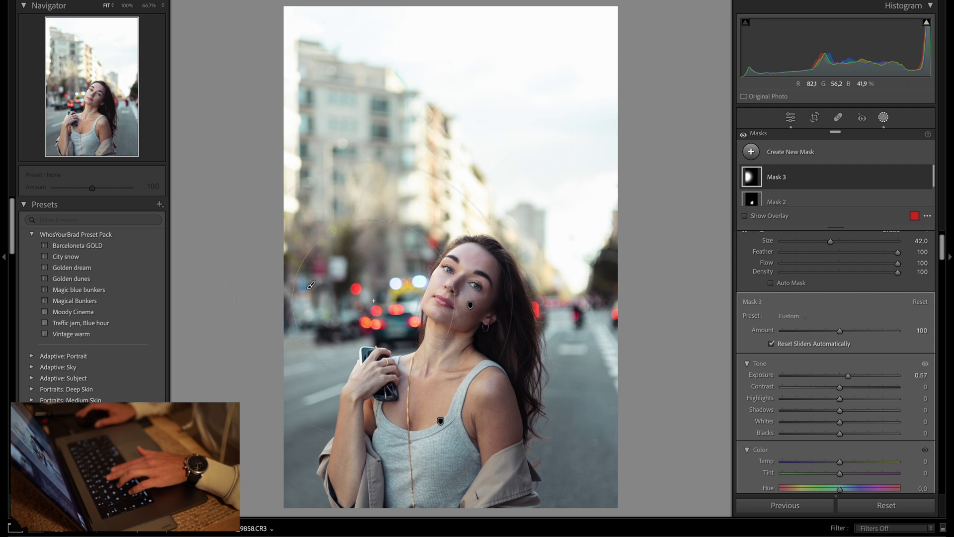
left_click(883, 119)
key("y")
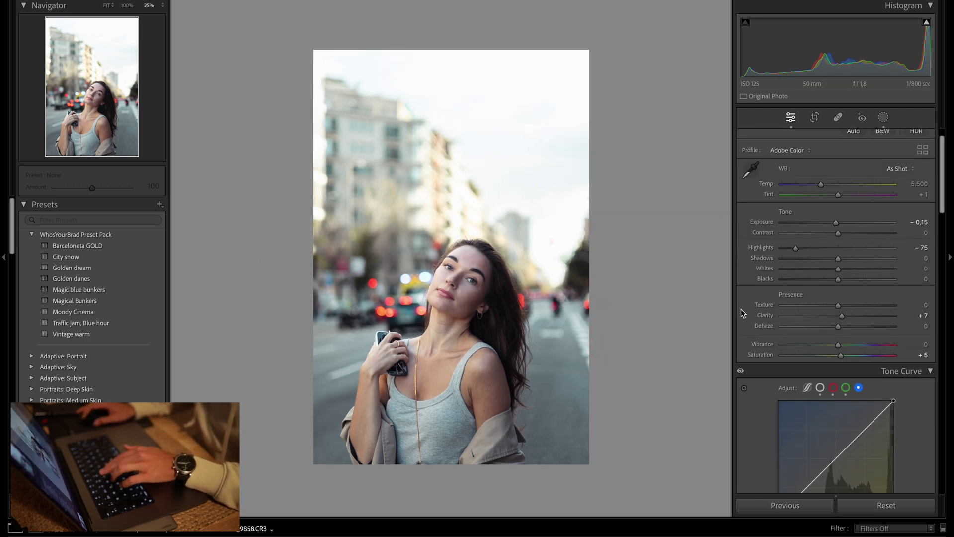
key("y")
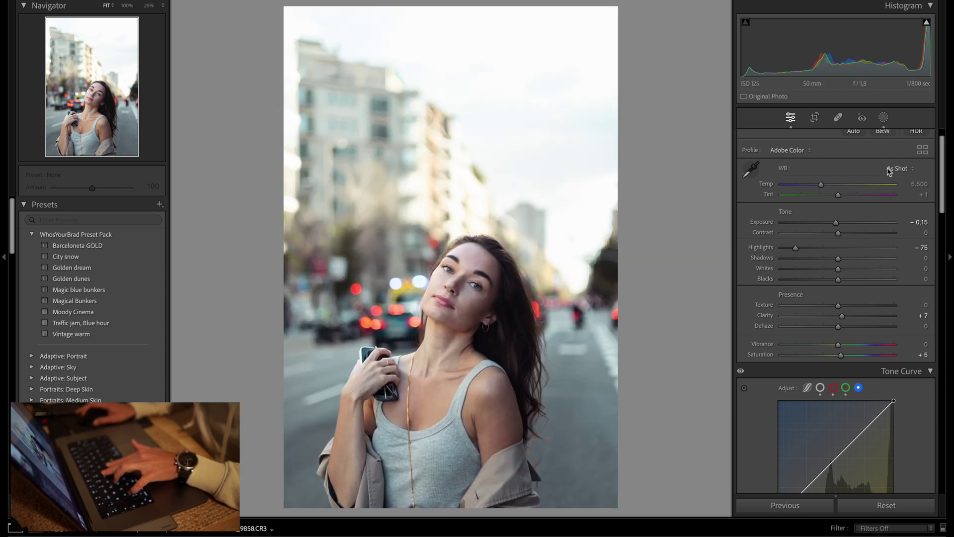
- Create a Sky mask and lower its Highlights beyond −29 to recover cloud detail
left_click(884, 119)
left_click(751, 152)
left_click(805, 185)
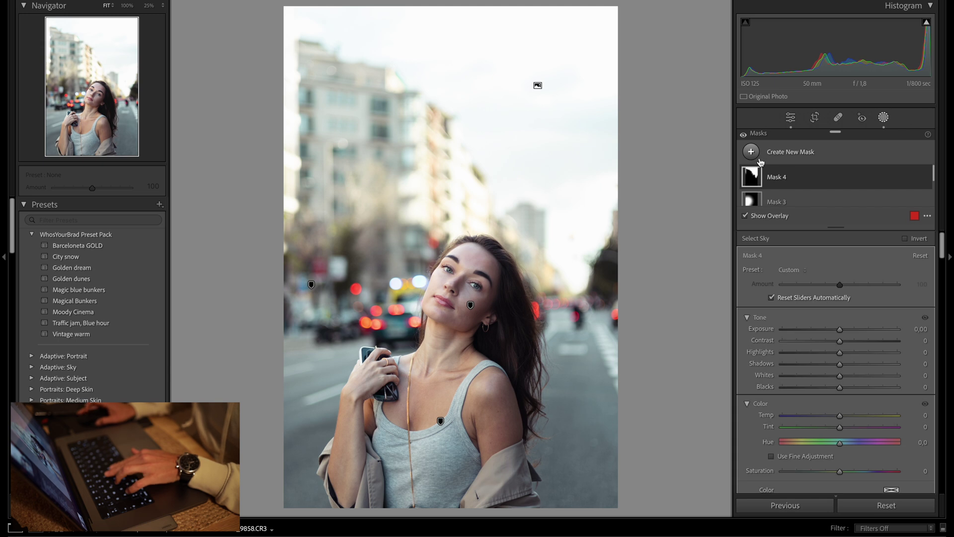
scroll(863, 326, "down", 2)
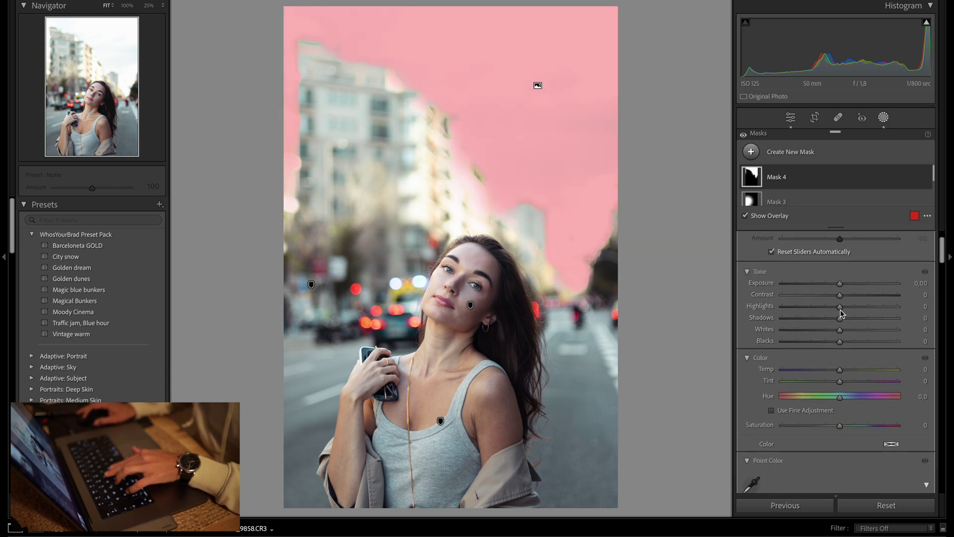
left_click_drag(839, 307, 824, 305)
scroll(837, 321, "down", 1)
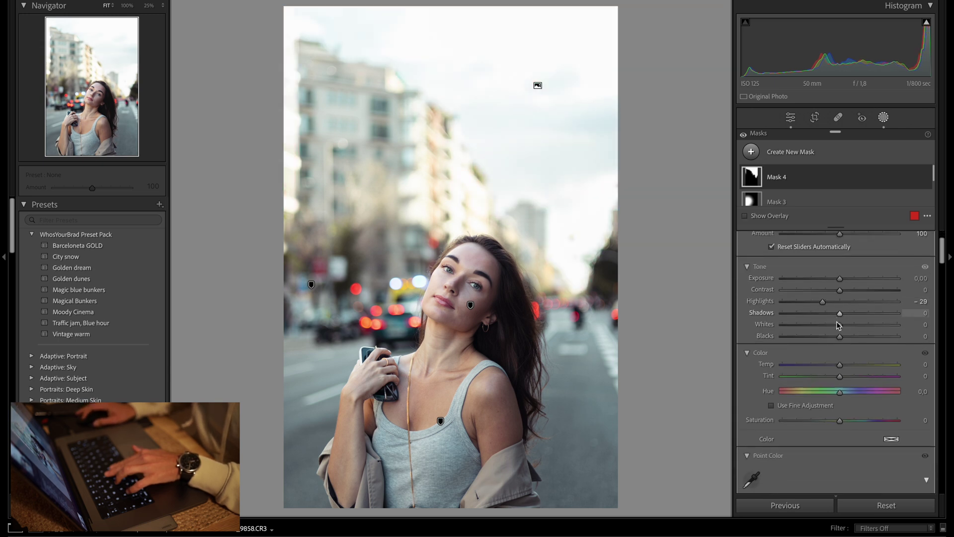
left_click_drag(822, 290, 810, 291)
scroll(844, 327, "down", 15)
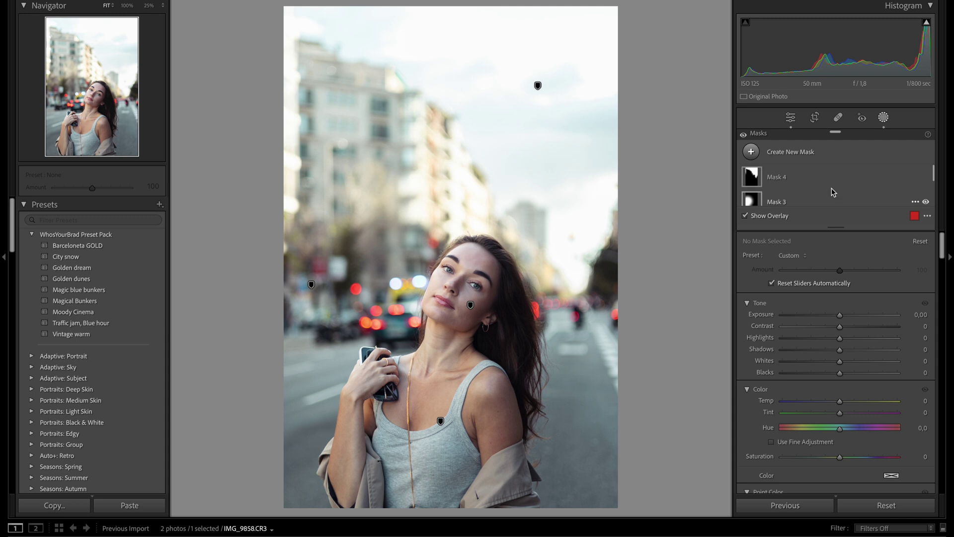
- Raise the Exposure of the facial skin mask slightly and leave masking
scroll(791, 188, "down", 1)
scroll(793, 192, "down", 2)
left_click(793, 193)
left_click_drag(840, 329, 843, 330)
left_click(883, 119)
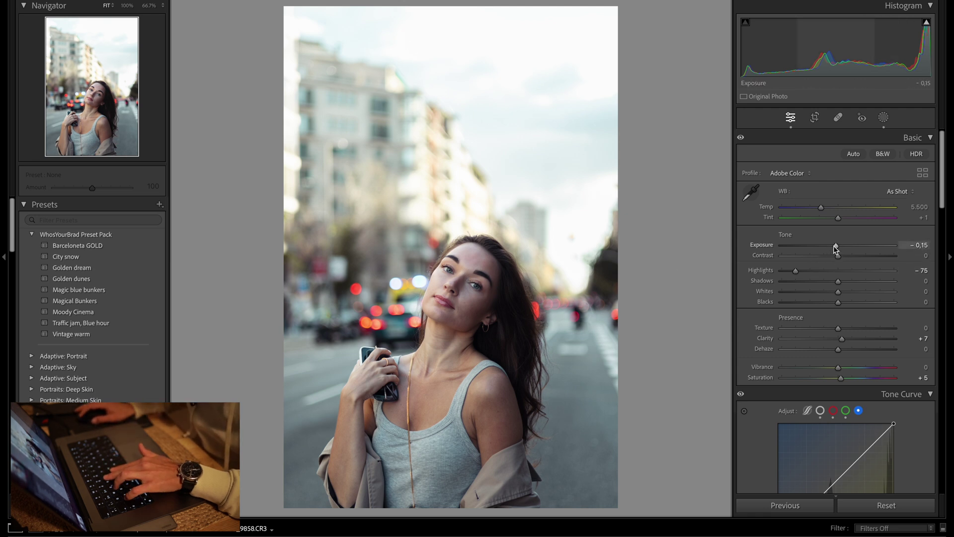
- Set the overall Exposure to −0.10 and warm the white balance Temp to 5,966
left_click_drag(836, 245, 835, 246)
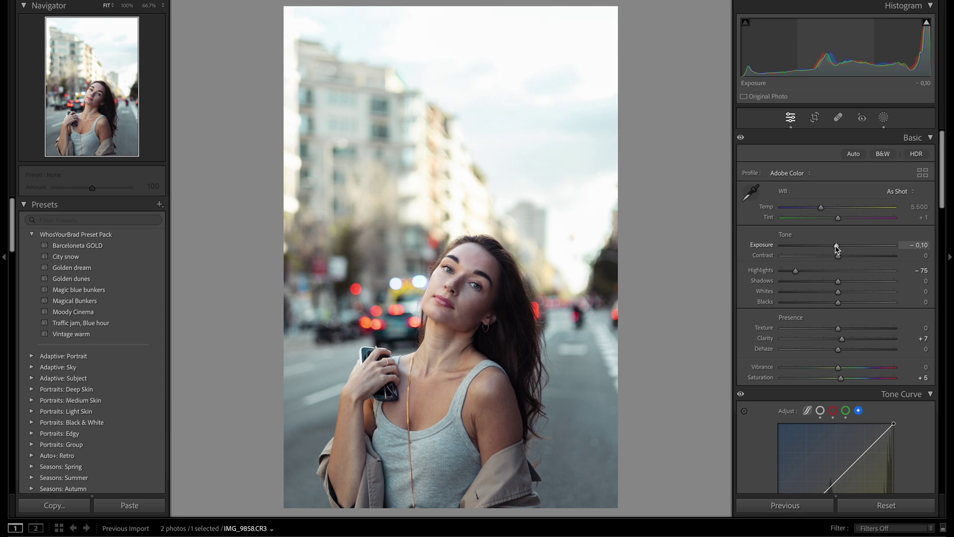
scroll(840, 312, "down", 1)
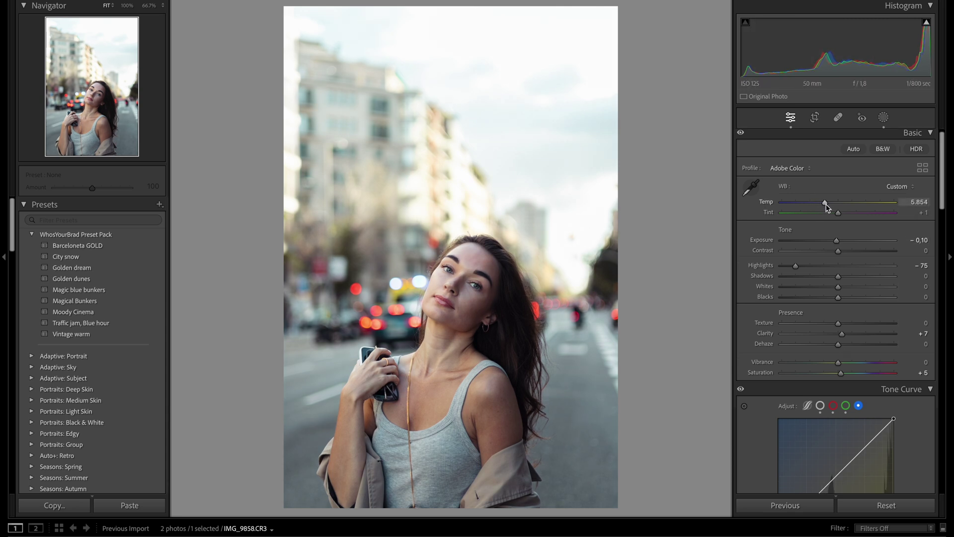
left_click_drag(826, 204, 827, 204)
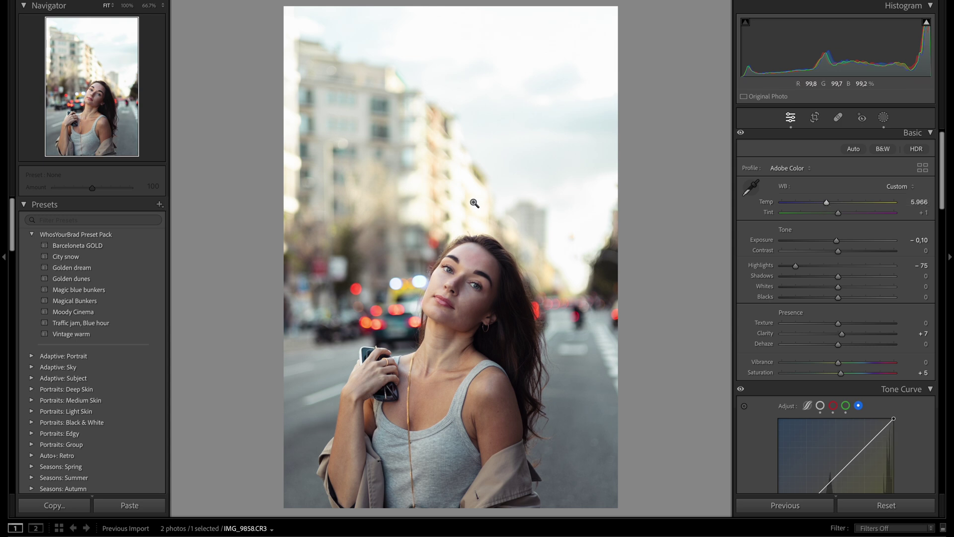
- Tint the highlights a stronger yellow in Color Grading at hue 56, saturation 16
scroll(855, 317, "down", 15)
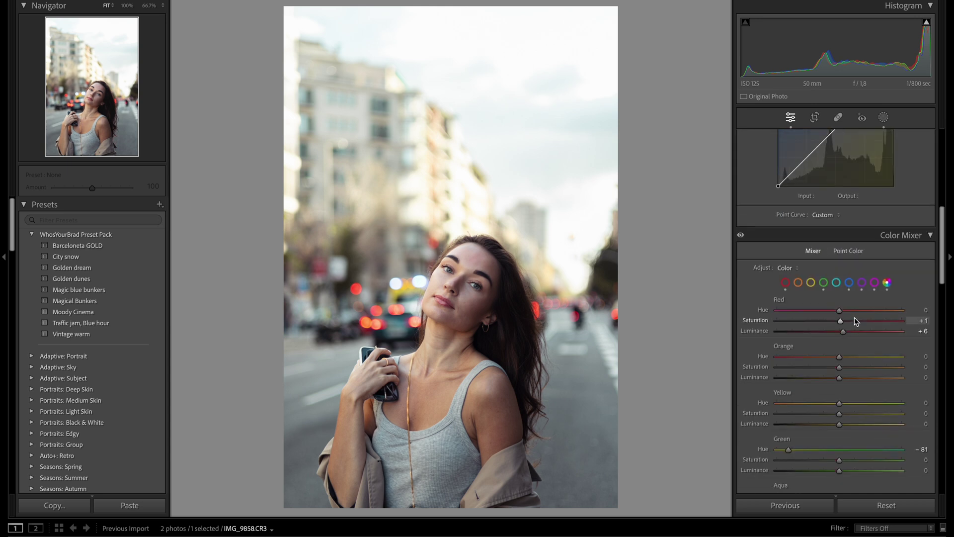
scroll(854, 318, "down", 5)
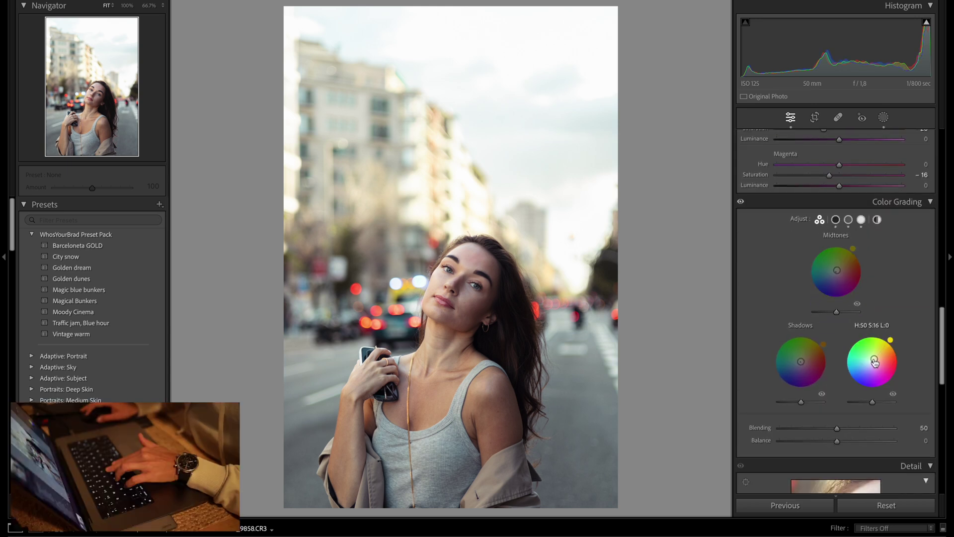
left_click_drag(892, 343, 888, 338)
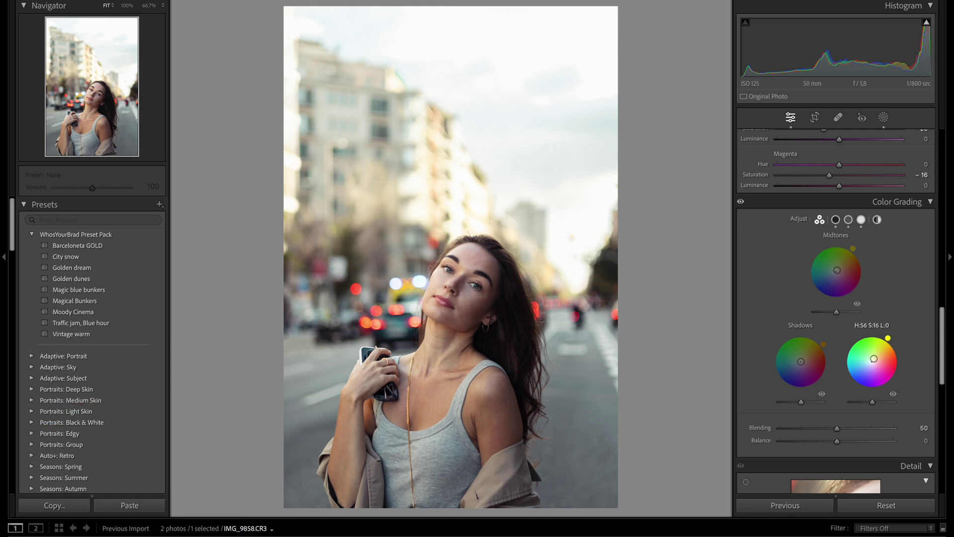
mouse_move(592, 354)
left_mouse_down()
mouse_move(554, 360)
mouse_move(592, 354)
left_mouse_up()
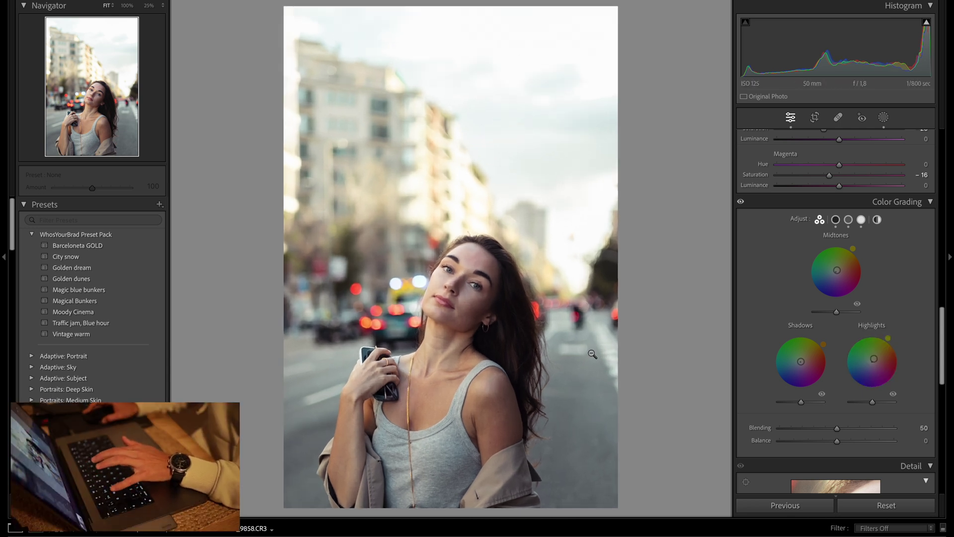
- Create a linear gradient mask from the upper-right sky toward the image center and set its Dehaze to −34
key("y")
left_click(883, 117)
left_click(751, 151)
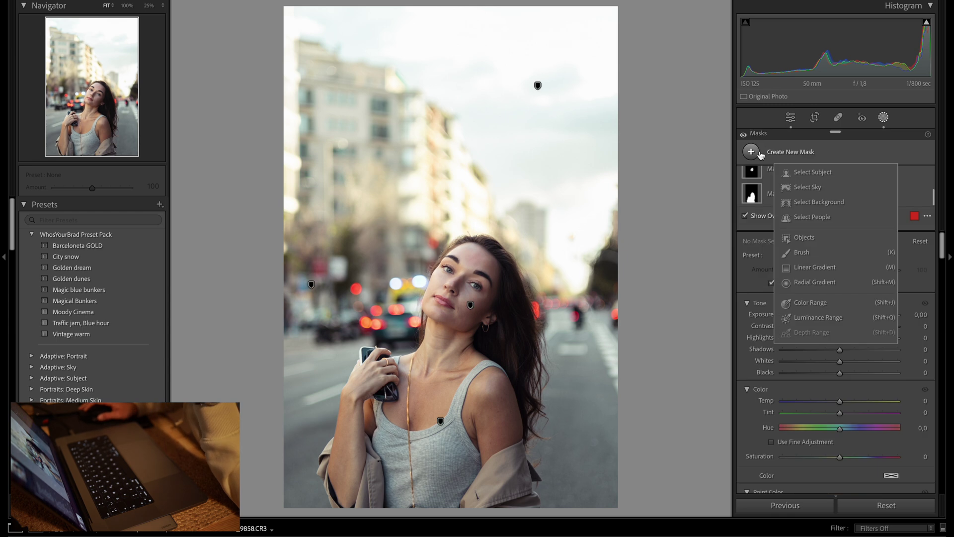
left_click(825, 269)
left_click_drag(655, 73, 420, 206)
scroll(892, 360, "down", 10)
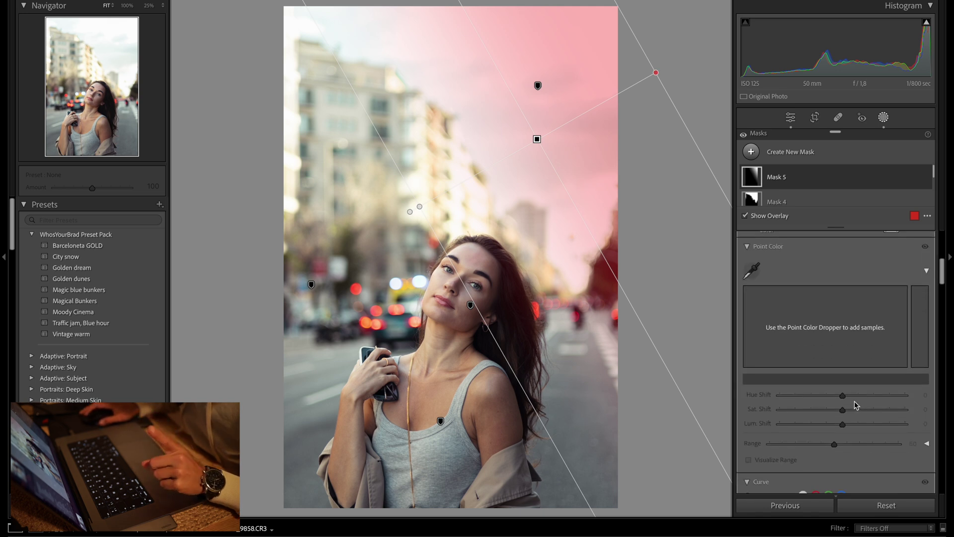
left_click_drag(840, 336, 821, 339)
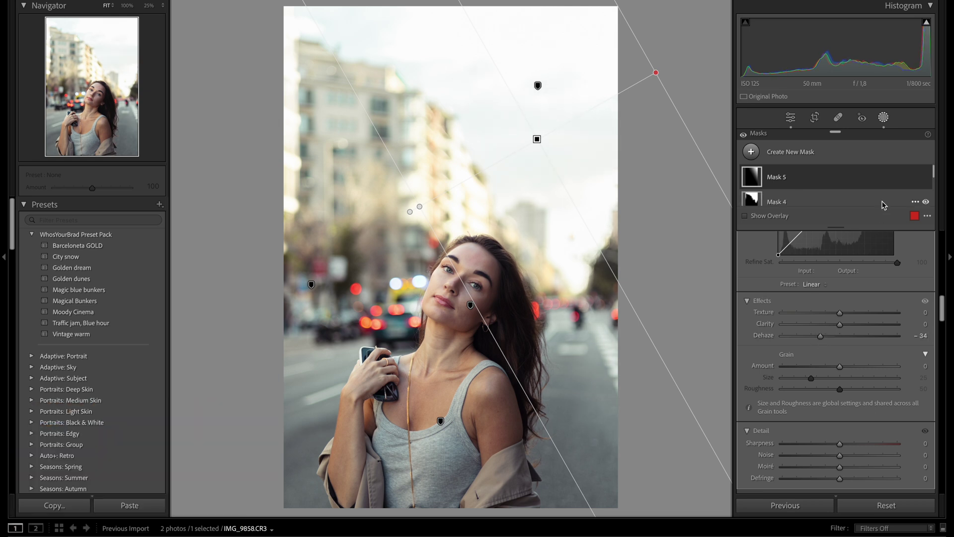
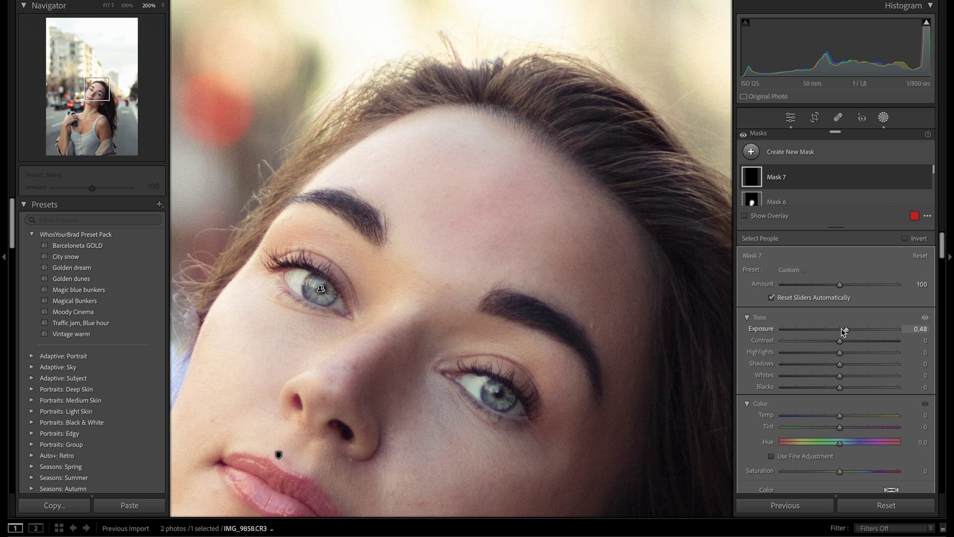
- Set the eye mask's Exposure to 0.64, leave masking and compare the whole portrait before and after
left_click_drag(848, 328, 851, 331)
key("shift+w")
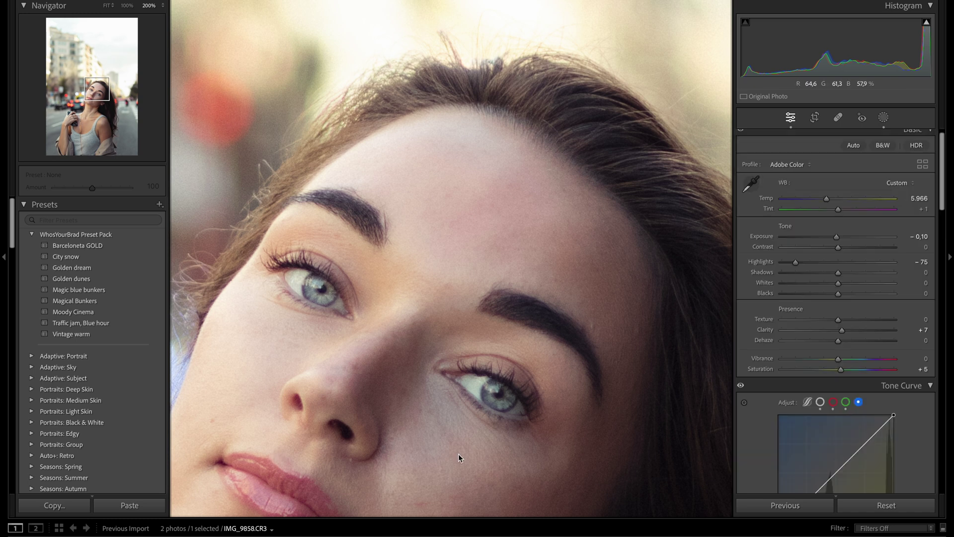
left_click(456, 373)
key("y")
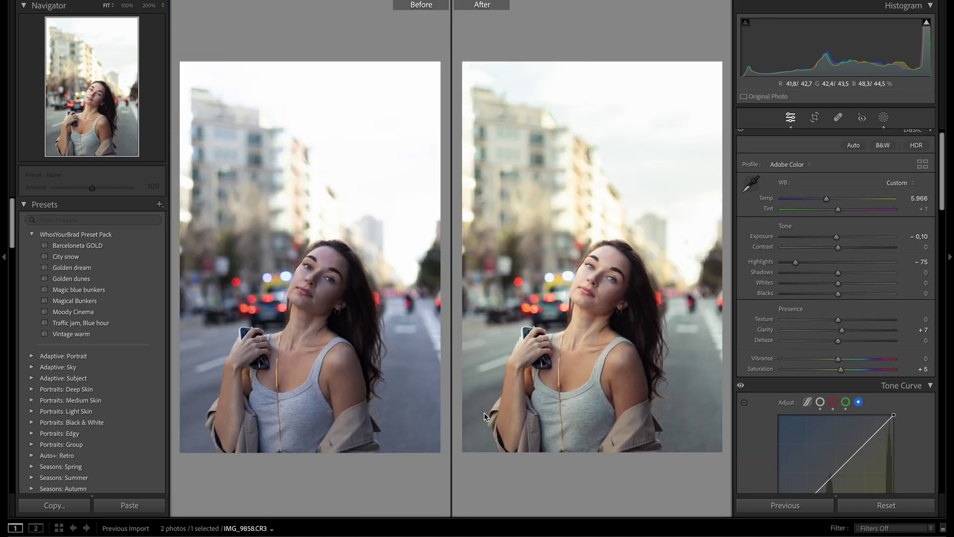
key("y")
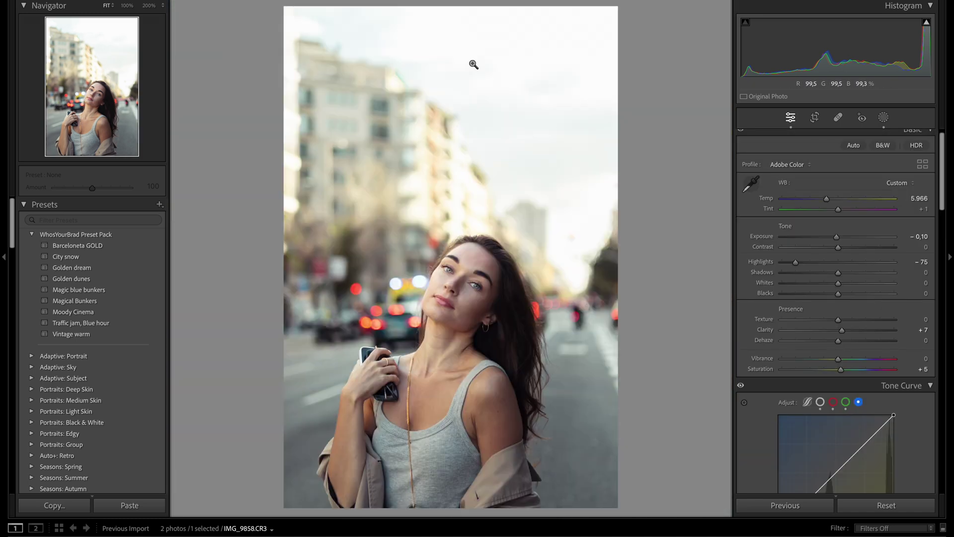
- Lower the eye mask's Exposure slightly, set its Sharpness to 26 and leave masking
left_click(883, 117)
left_click(449, 272)
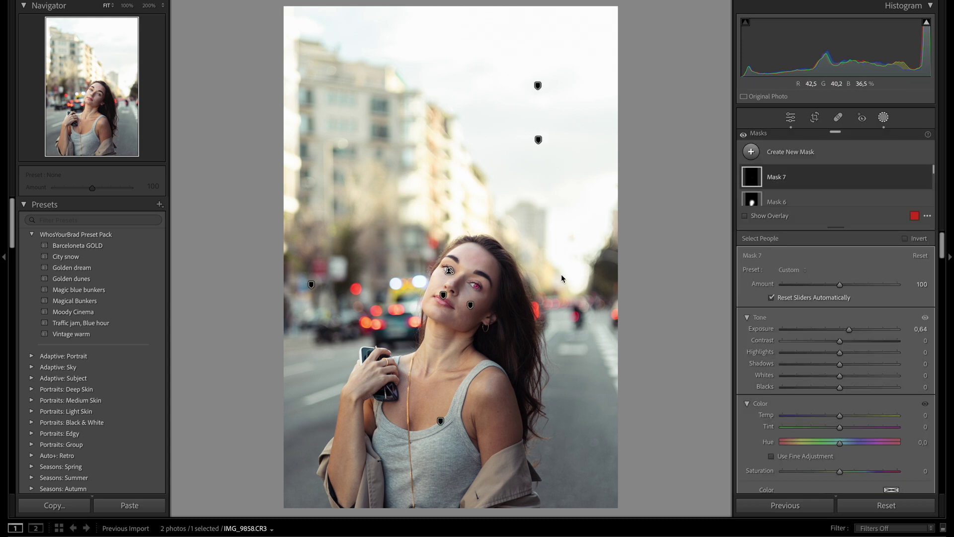
left_click_drag(850, 330, 846, 335)
scroll(844, 412, "down", 2)
scroll(847, 422, "down", 8)
scroll(845, 383, "down", 10)
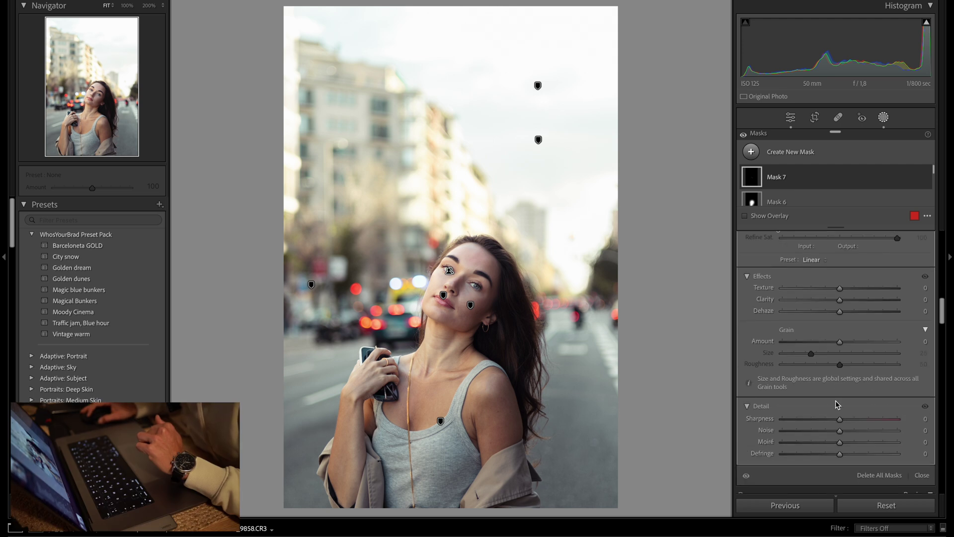
left_click_drag(839, 419, 855, 419)
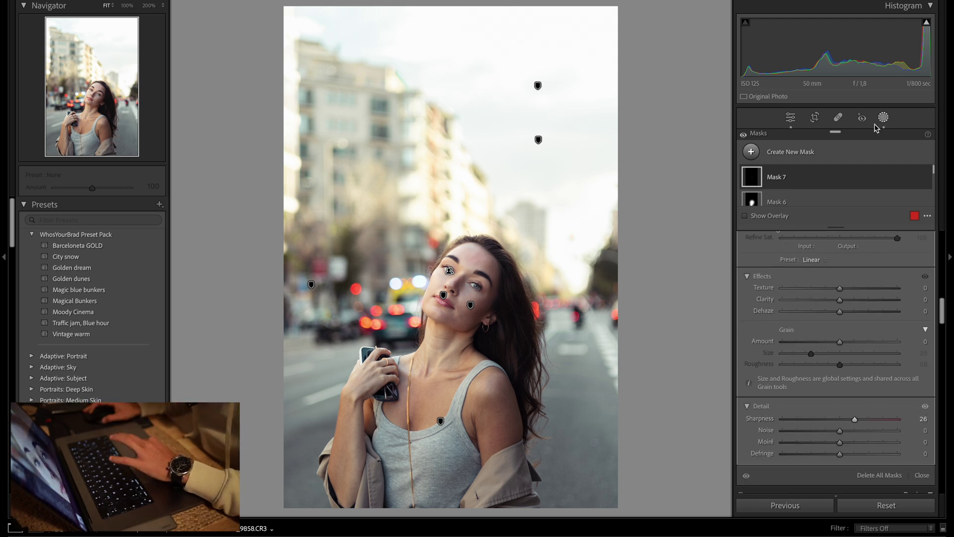
left_click(883, 118)
- Paint a size 5 brush mask over the iris of the eye on the shaded side of the face and set its Exposure to 0.62
left_click(480, 275)
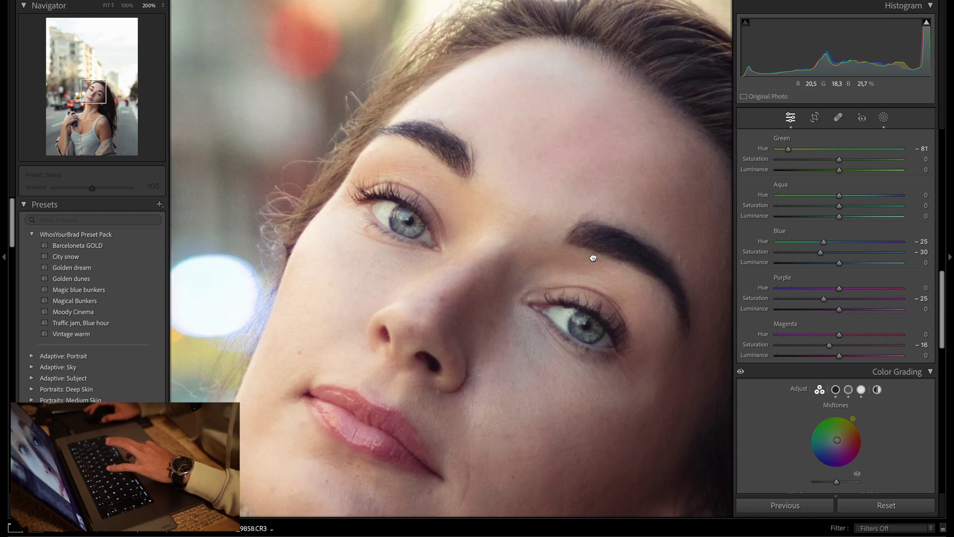
key("super+=")
left_click_drag(608, 264, 554, 250)
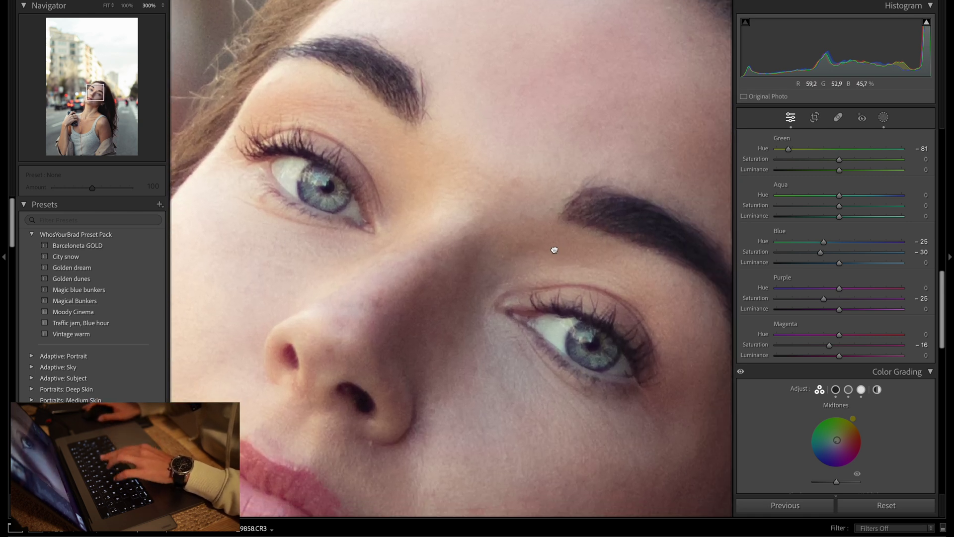
key("ctrl+equal")
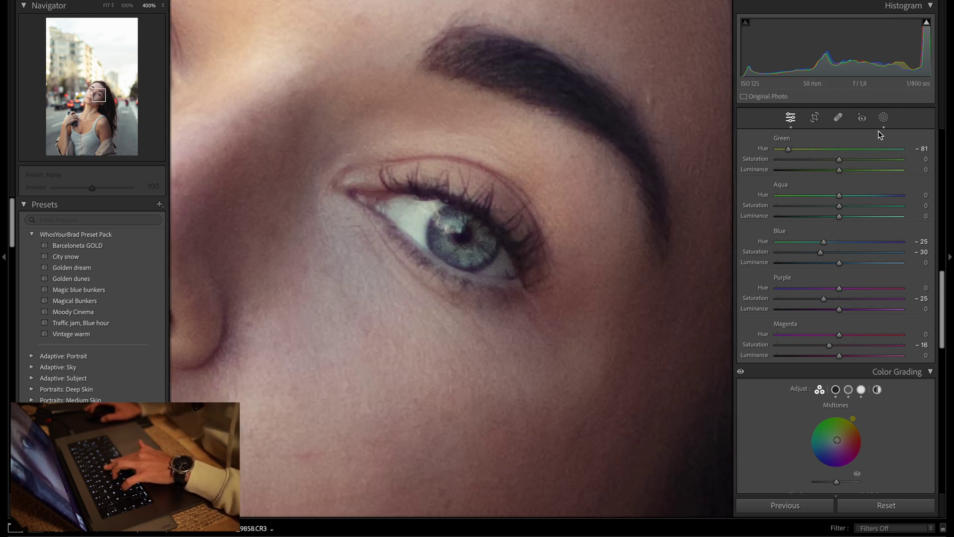
left_click(883, 118)
left_click(785, 151)
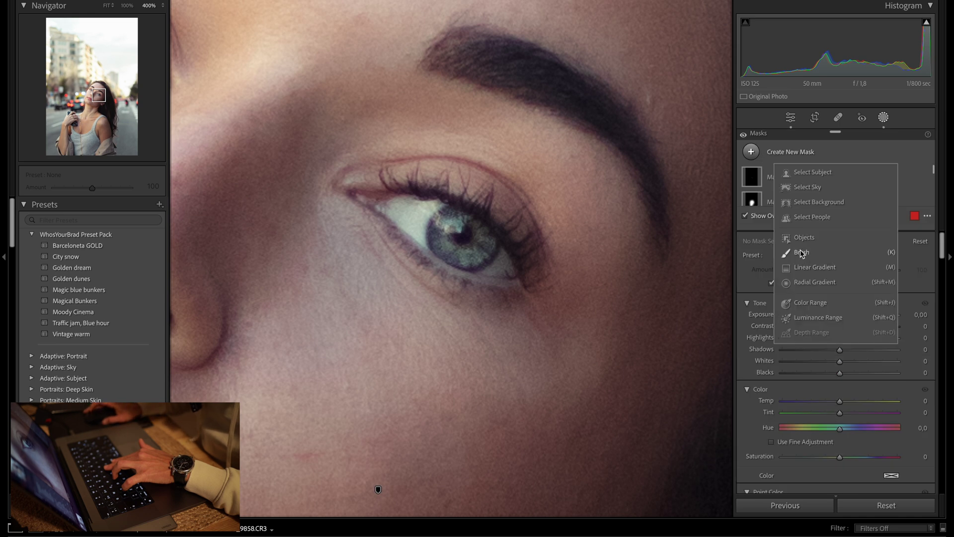
left_click(804, 254)
scroll(457, 230, "down", 7)
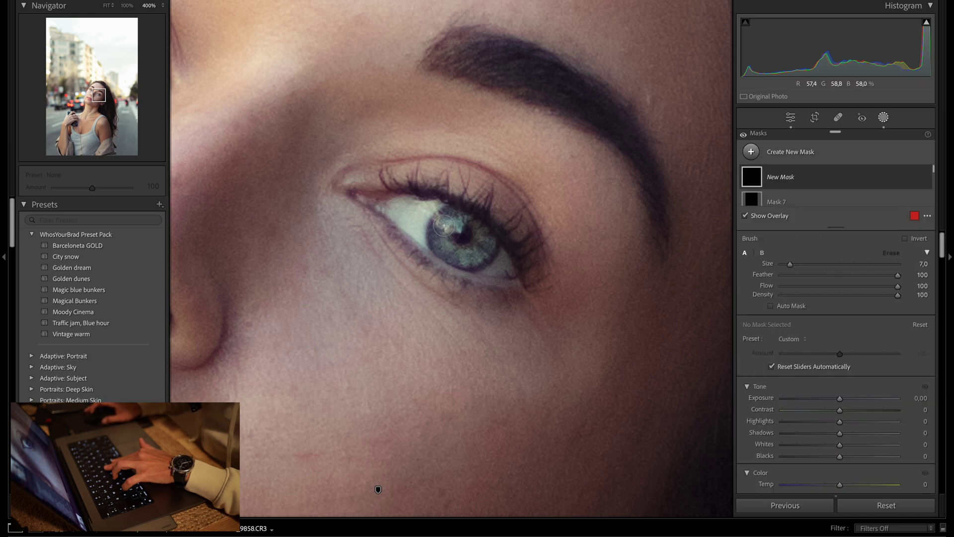
mouse_move(446, 227)
left_mouse_down()
mouse_move(450, 240)
mouse_move(476, 251)
left_mouse_up()
scroll(484, 239, "down", 1)
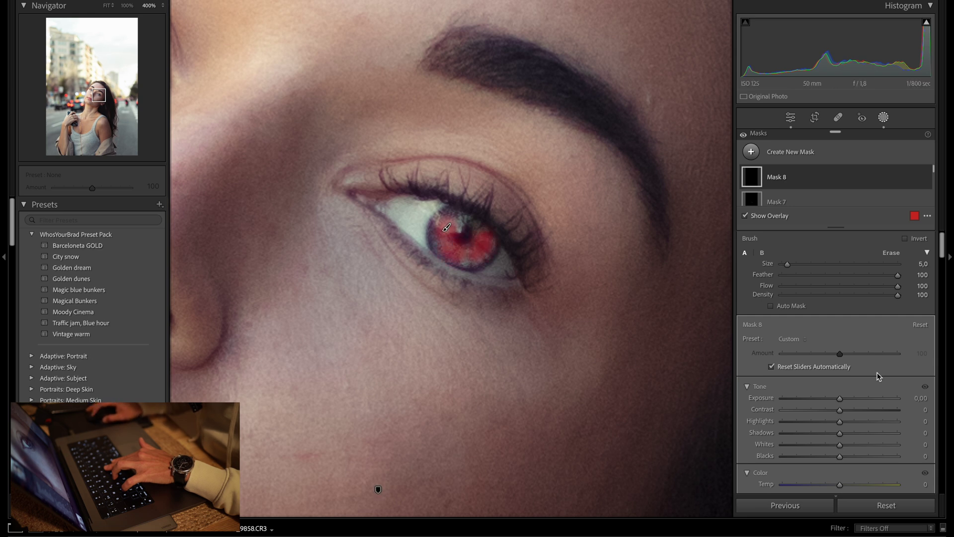
left_click_drag(839, 398, 847, 404)
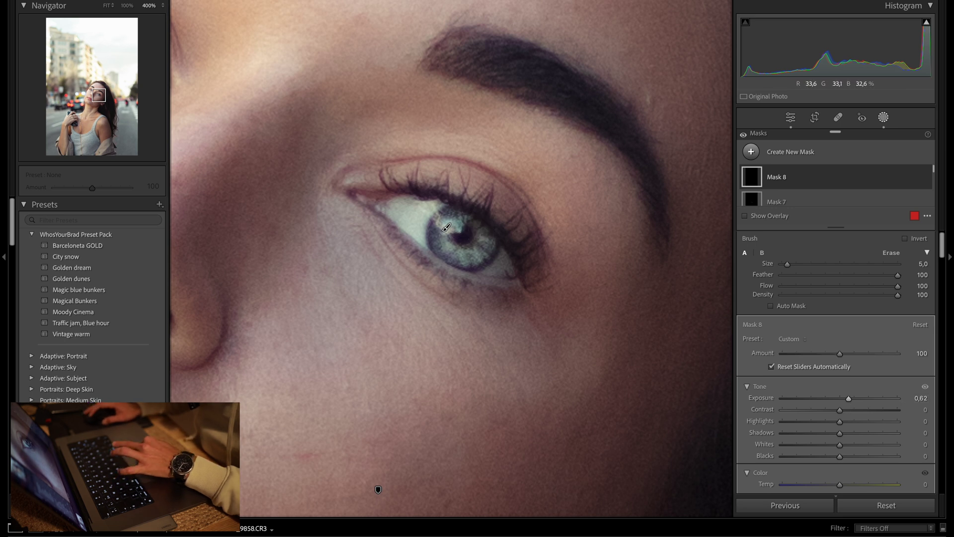
left_click(883, 119)
- Create a new brush mask and paint over the iris of the eye on the lit side with brush size 8
key("super+minus")
key("super+minus")
key("super+minus")
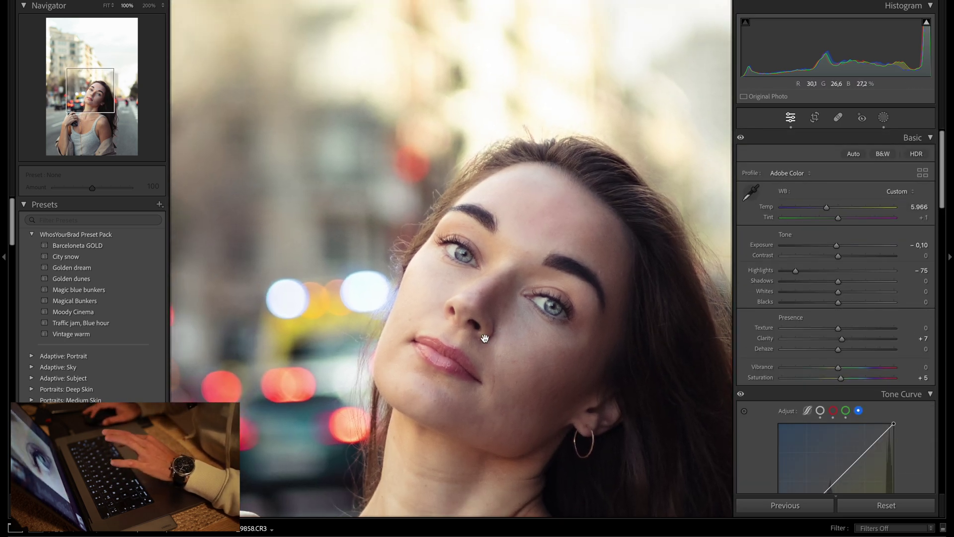
key("super+equal")
key("ctrl+plus")
key("ctrl+plus")
key("ctrl+plus")
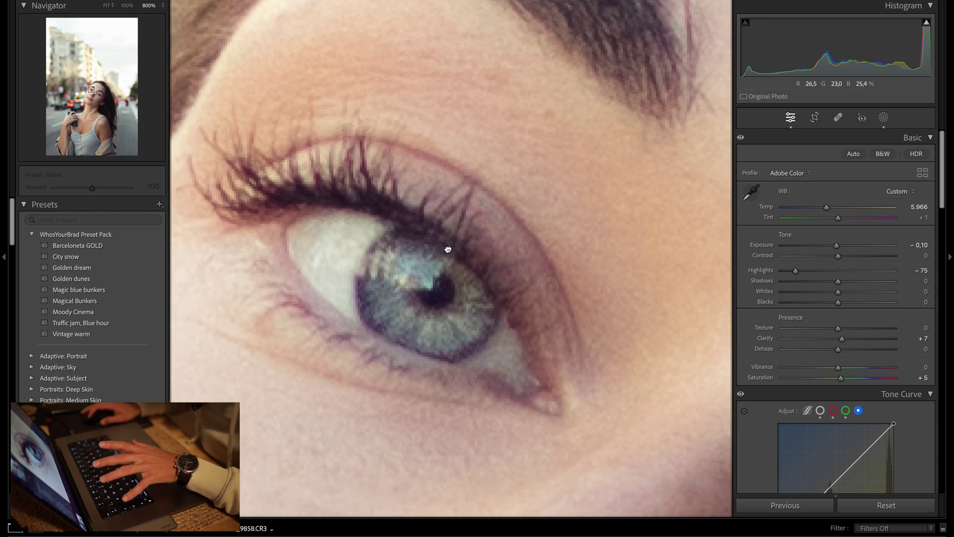
left_click(883, 117)
left_click(791, 153)
left_click(798, 253)
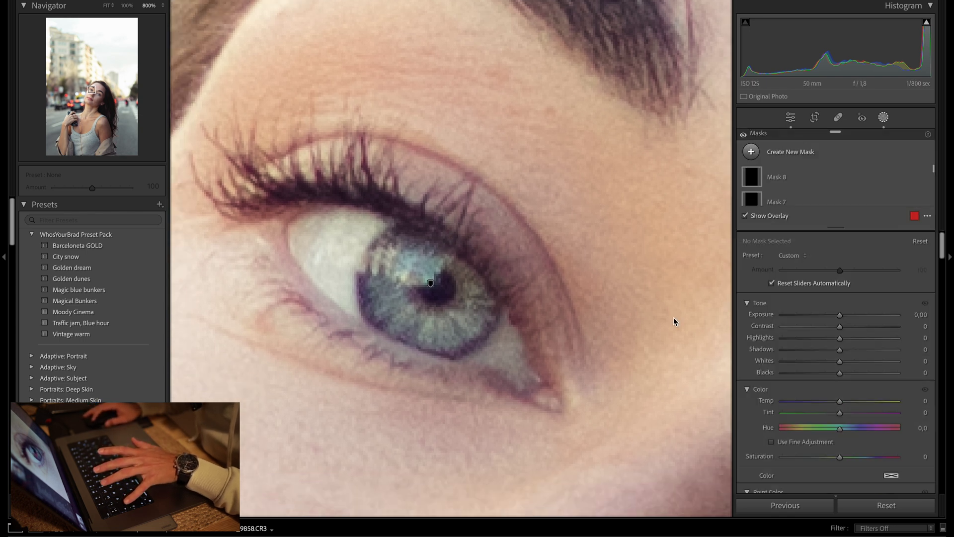
key("bracketright")
mouse_move(417, 309)
left_mouse_down()
mouse_move(397, 271)
mouse_move(405, 291)
mouse_move(447, 315)
mouse_move(490, 299)
left_mouse_up()
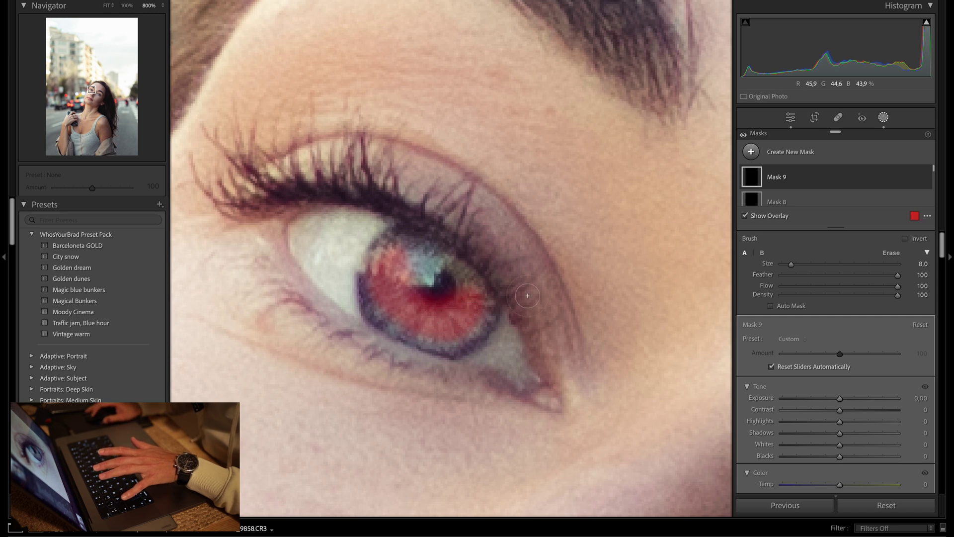
- Set the lit-side iris mask's Exposure to 0.19, leave masking and return to the full portrait
left_click_drag(840, 396, 843, 398)
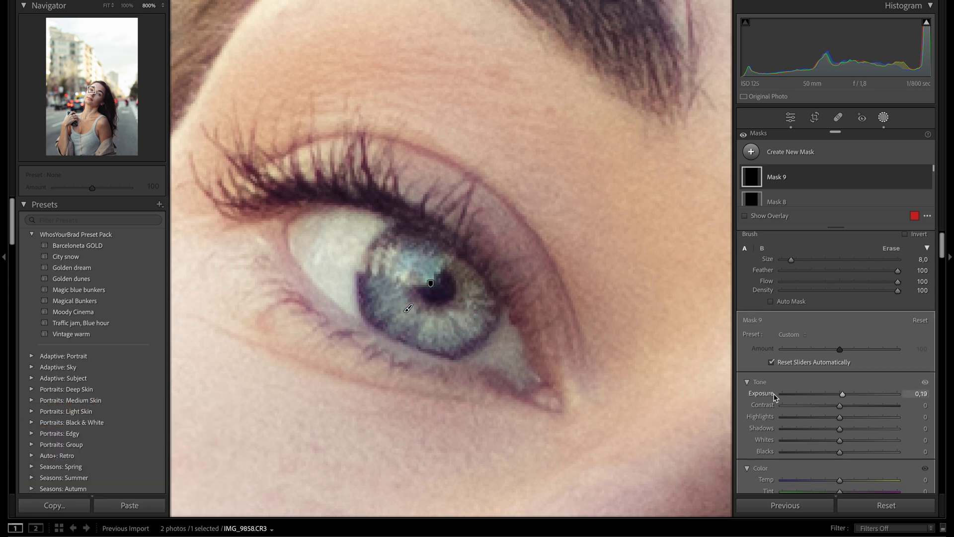
left_click_drag(466, 291, 461, 281)
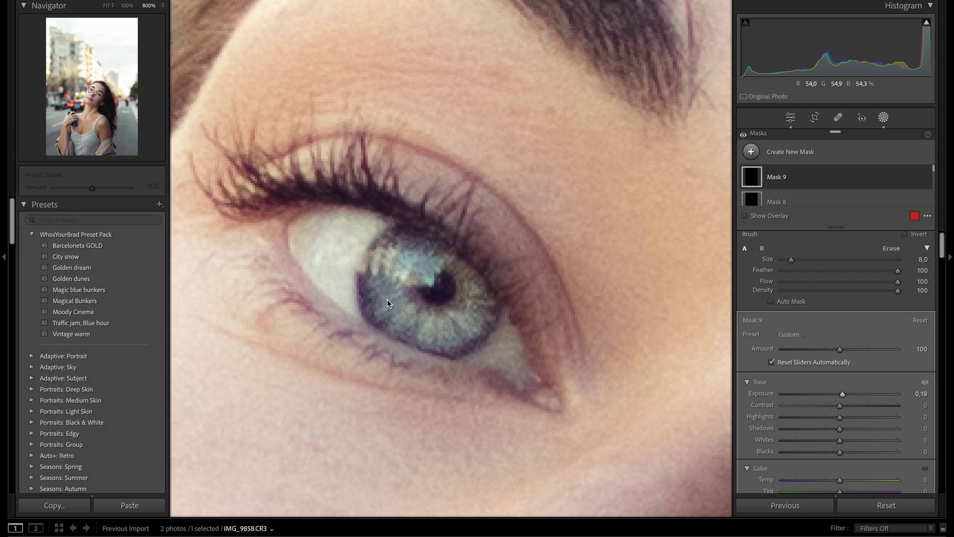
left_click(884, 118)
left_click(595, 253)
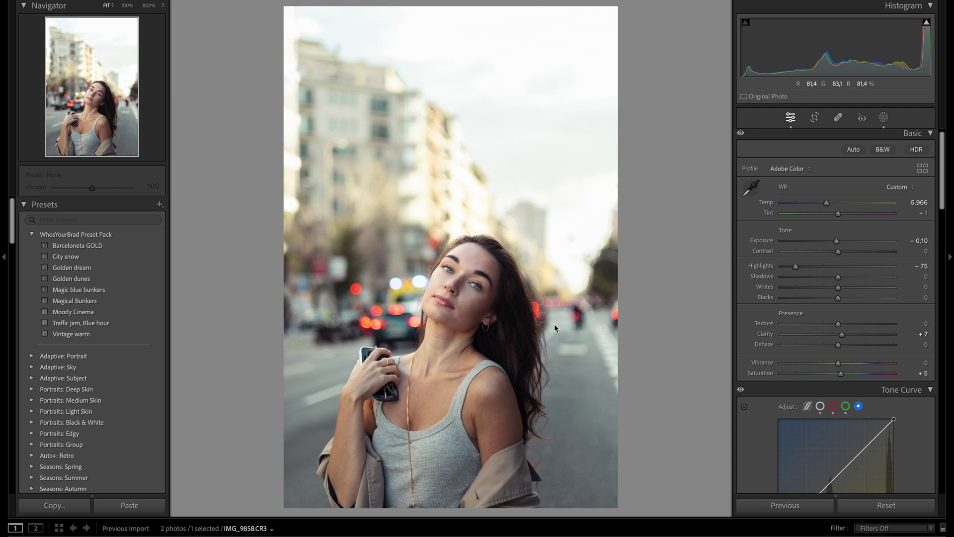
- Select the brush mask on the lit-side iris again, set its Saturation to 17 and leave masking
key("super+equal")
key("super+equal")
key("super+equal")
left_click_drag(523, 279, 442, 155)
left_click(883, 117)
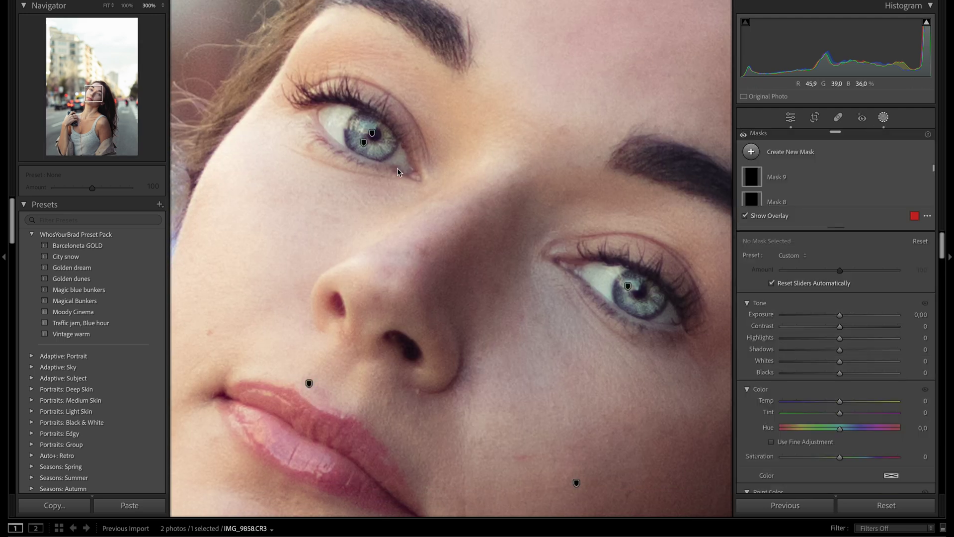
left_click(366, 142)
scroll(842, 432, "down", 1)
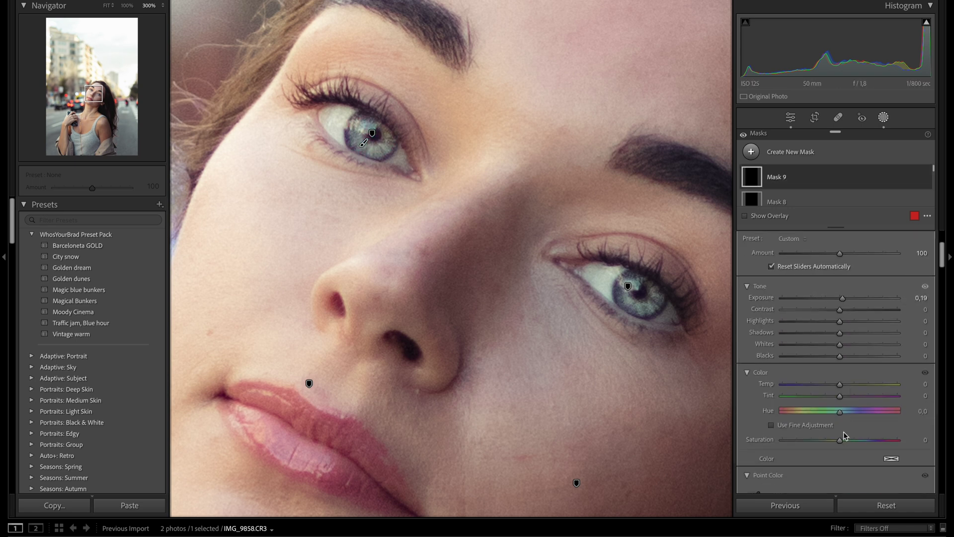
left_click_drag(841, 440, 850, 441)
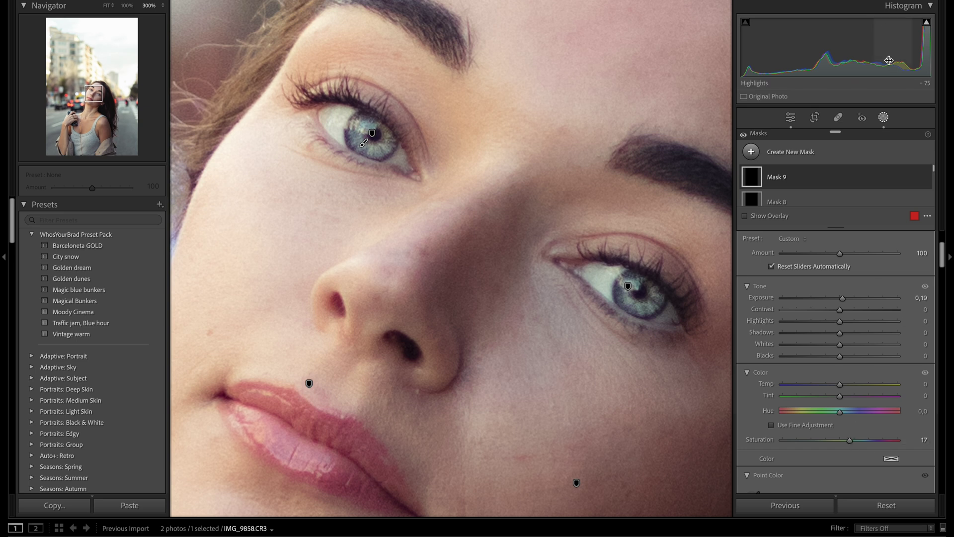
left_click(883, 117)
left_click(688, 212)
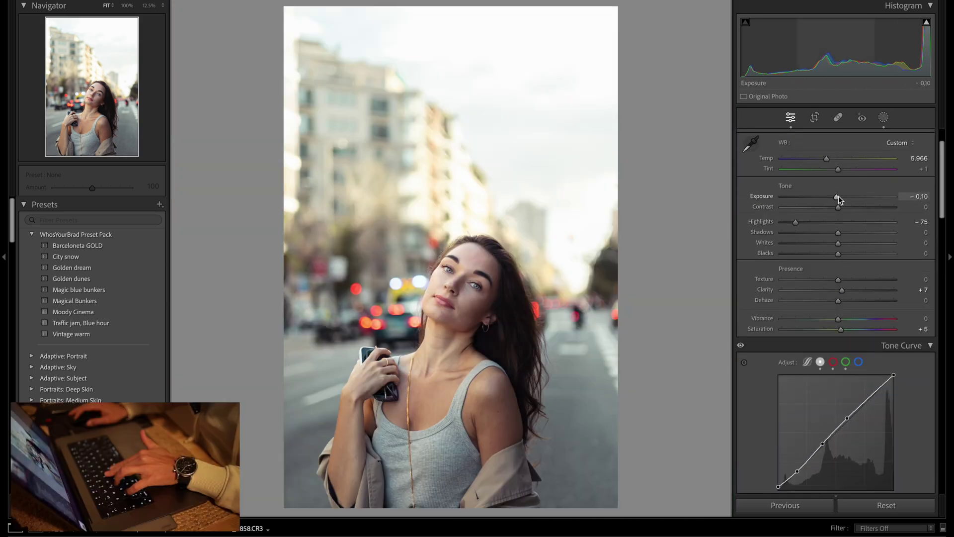
- Lower the overall Exposure of the photo to −0.40
left_click_drag(837, 198, 834, 199)
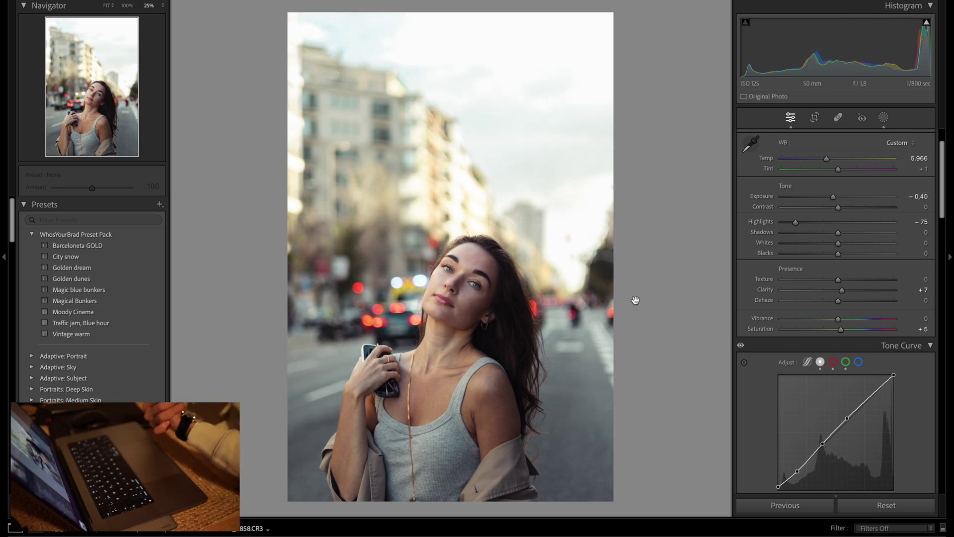
key("super+minus")
scroll(636, 296, "up", 2)
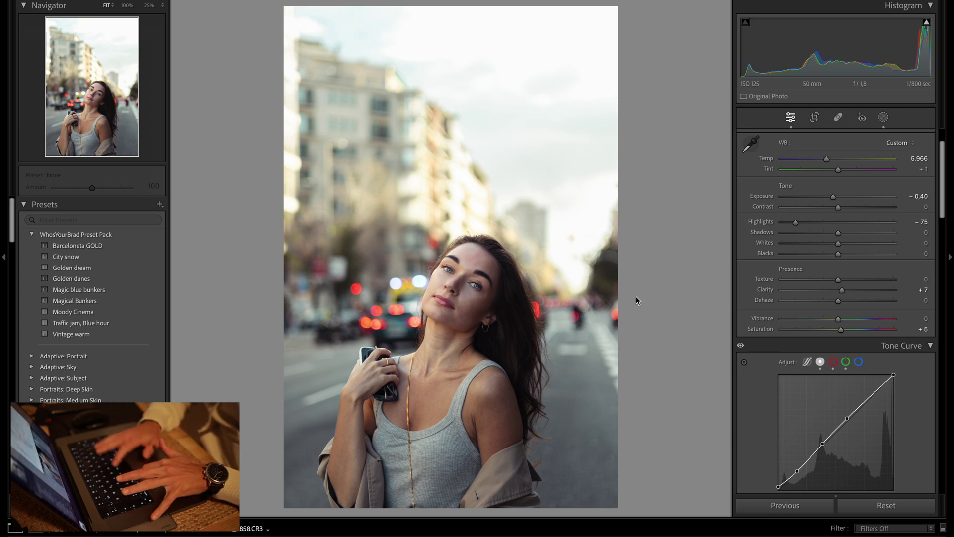
- Copy the photo's develop settings with masking, healing, crop and transform left out
key("super+shift+c")
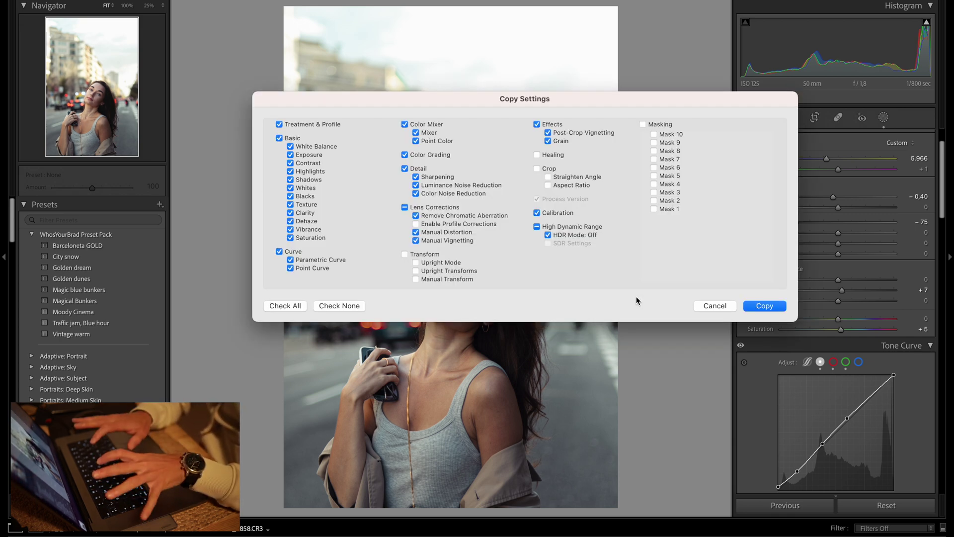
key("Return")
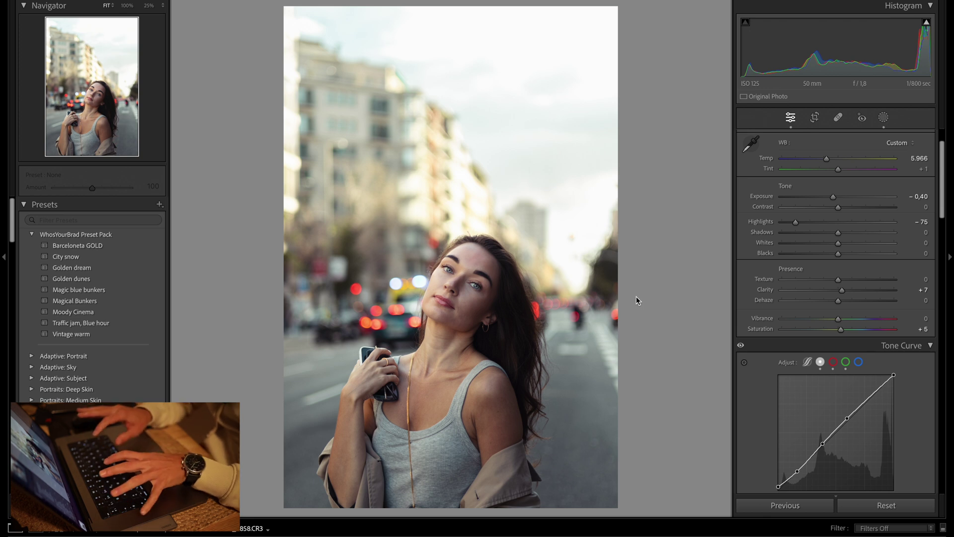